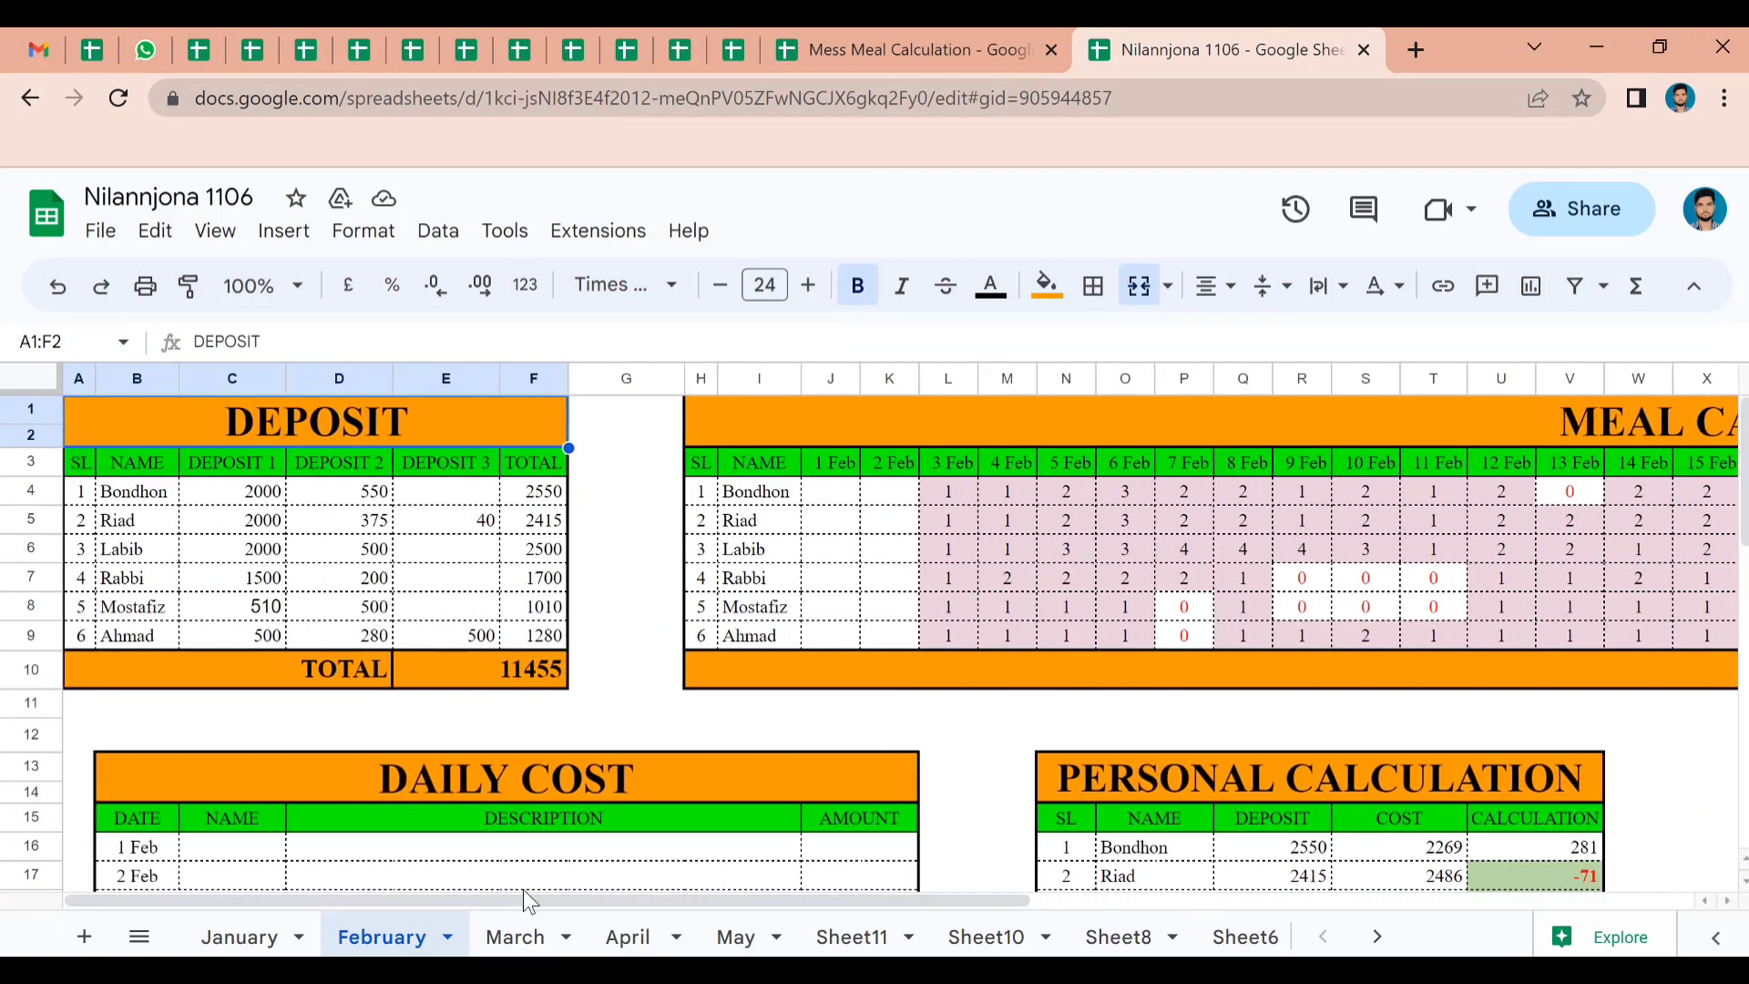
# - Examine the April sheet's deposit, daily cost and personal calculation tables in the example workbook
pyautogui.click(629, 937)
pyautogui.scroll(-5, 565, 891)
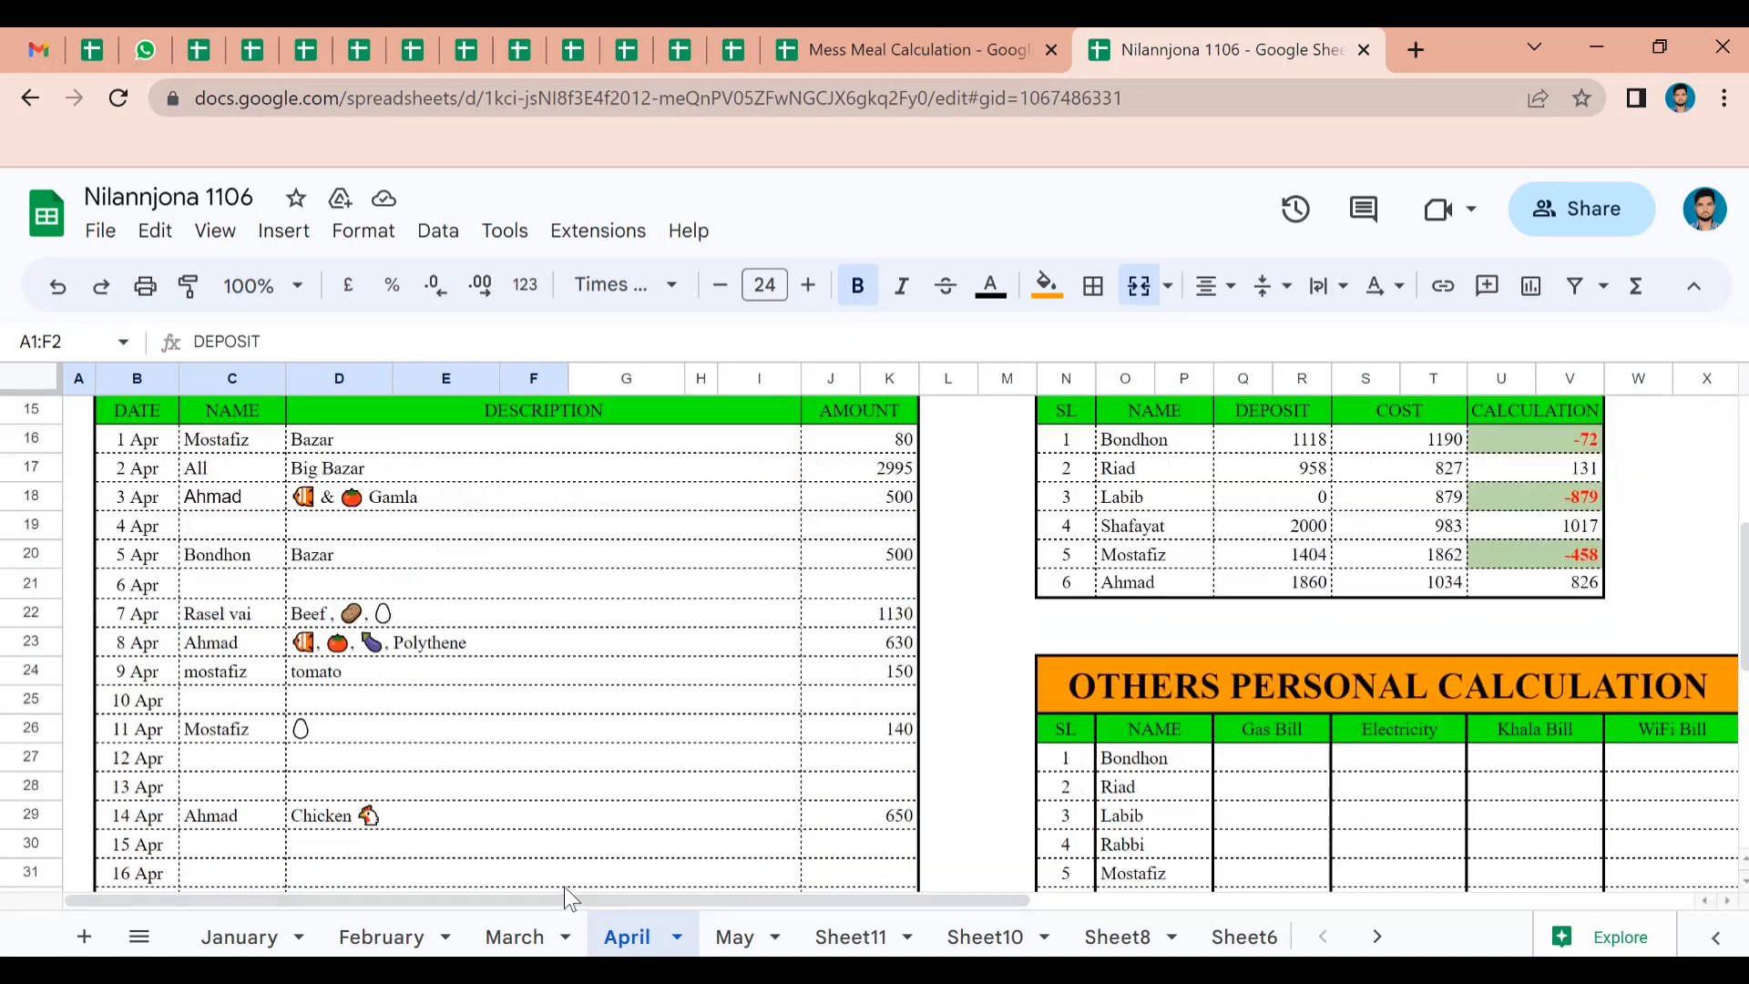
pyautogui.scroll(5, 565, 885)
pyautogui.moveTo(534, 899); pyautogui.dragTo(473, 845)
pyautogui.scroll(-7, 565, 820)
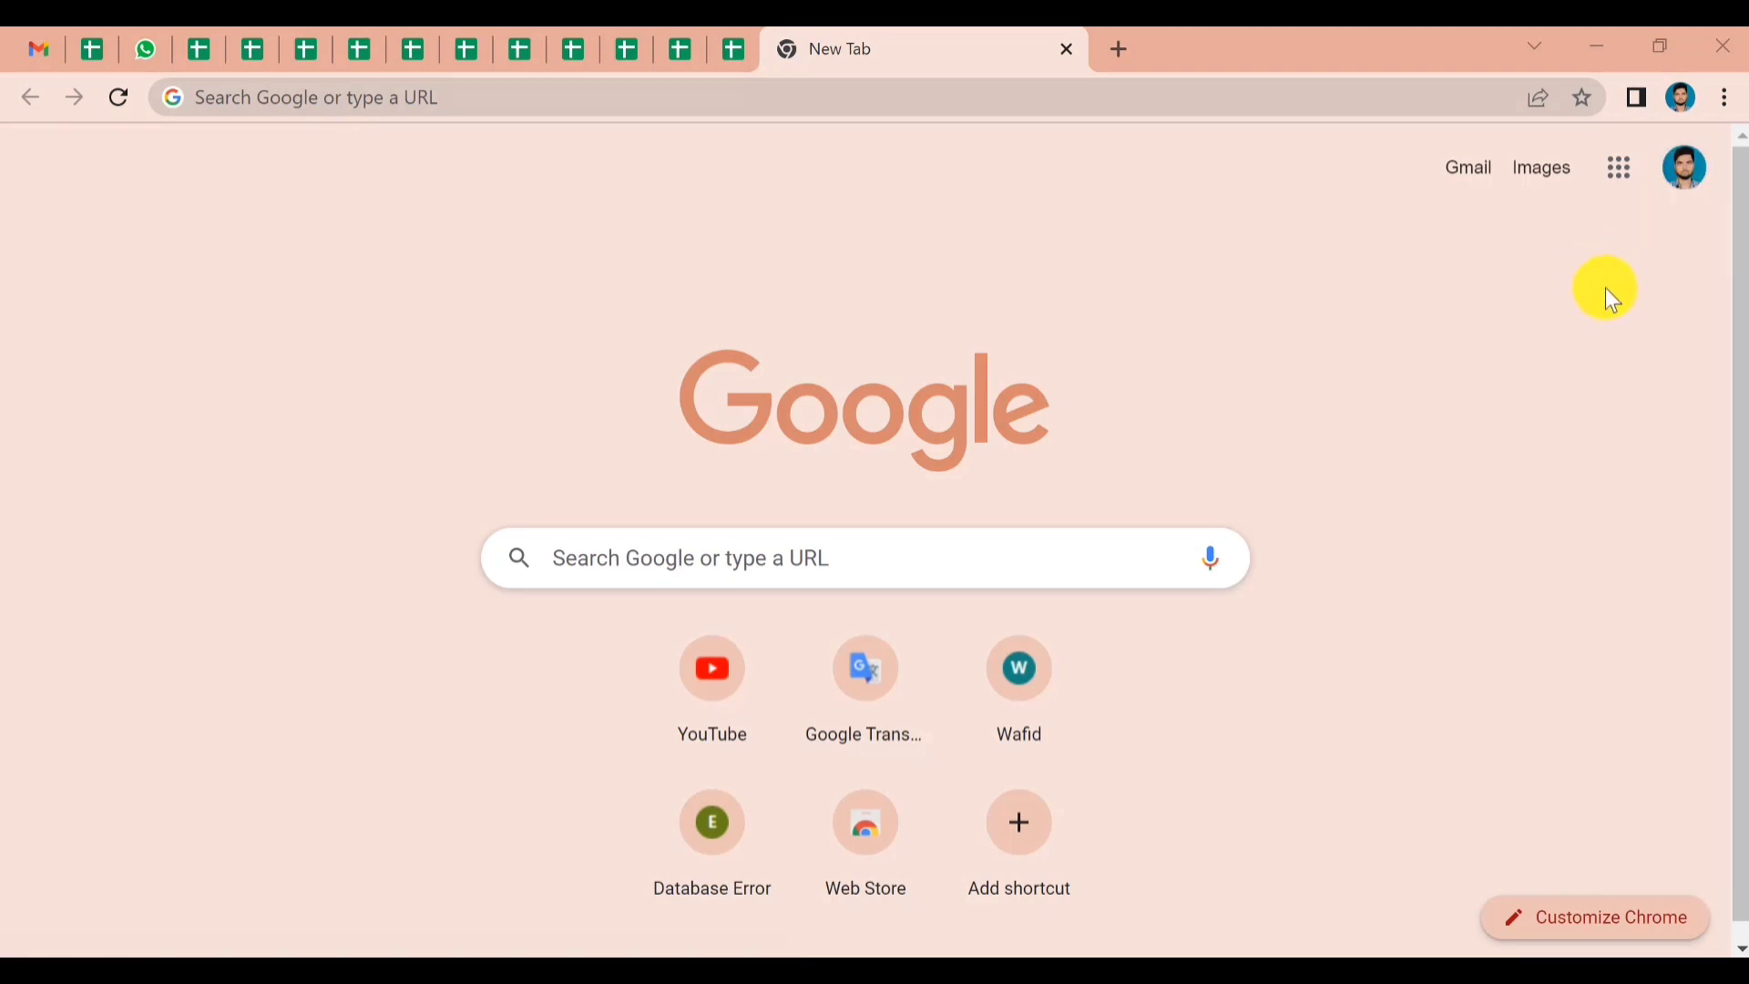
# - Open Google Sheets from the list of Google apps on the new browser page
pyautogui.click(1614, 186)
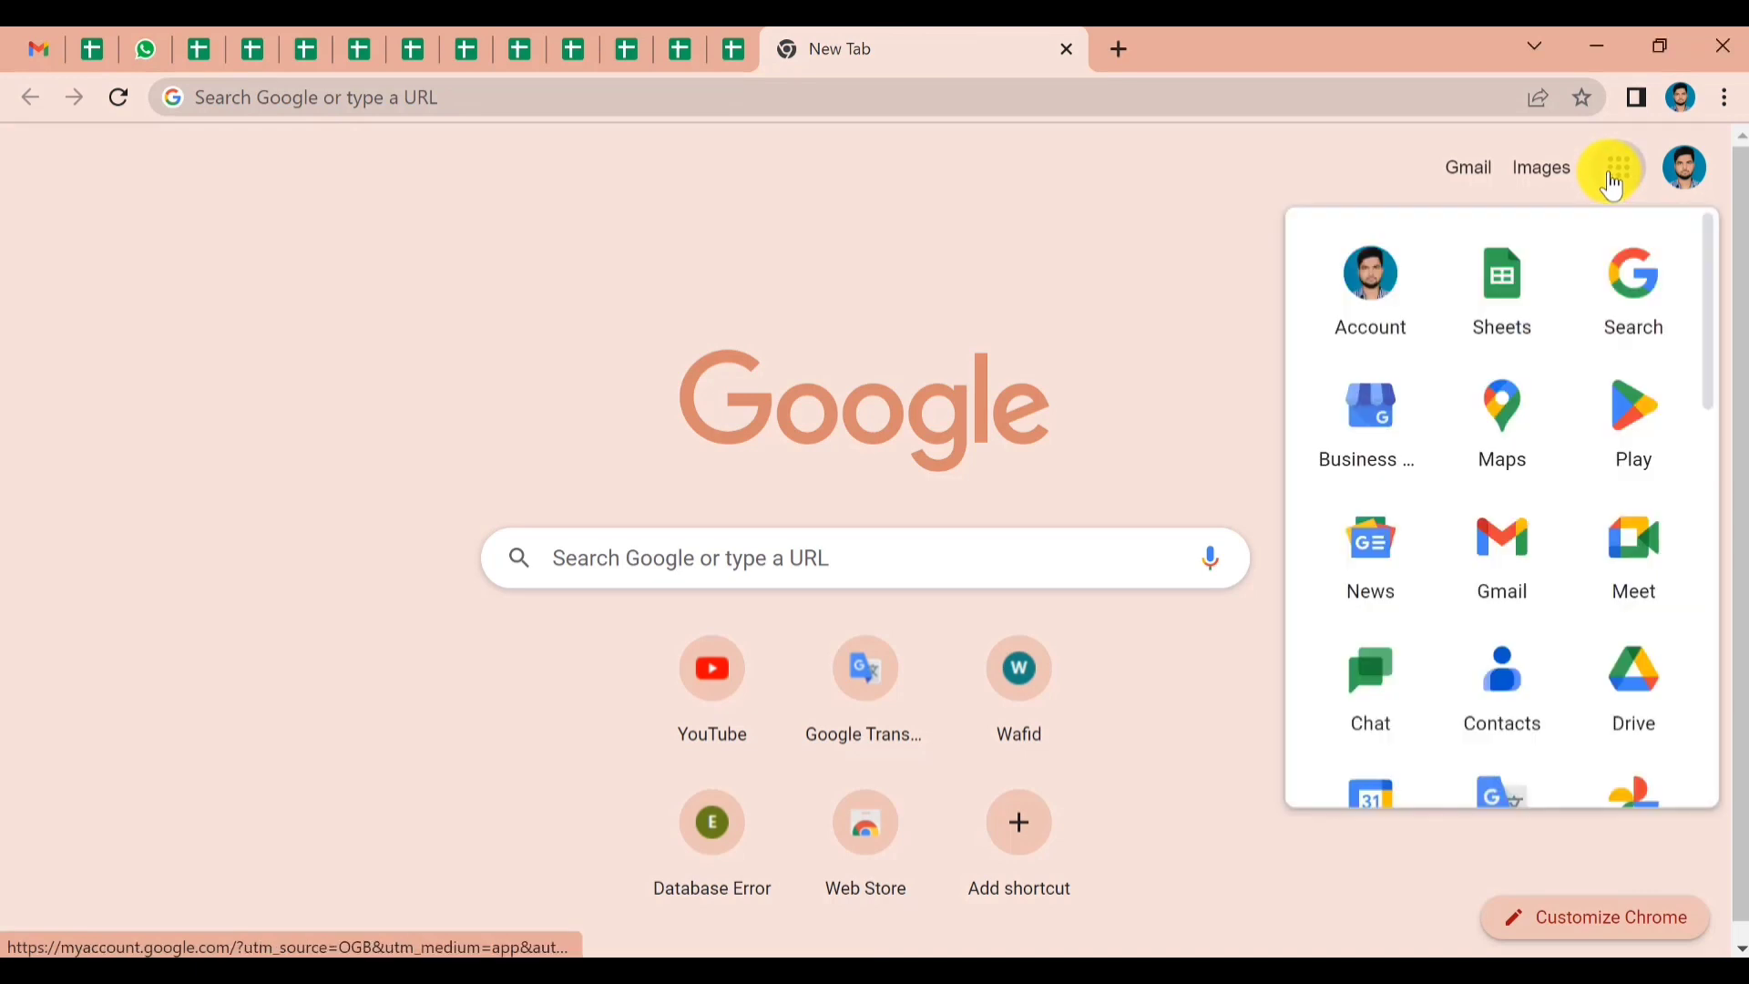
pyautogui.scroll(-6, 1546, 390)
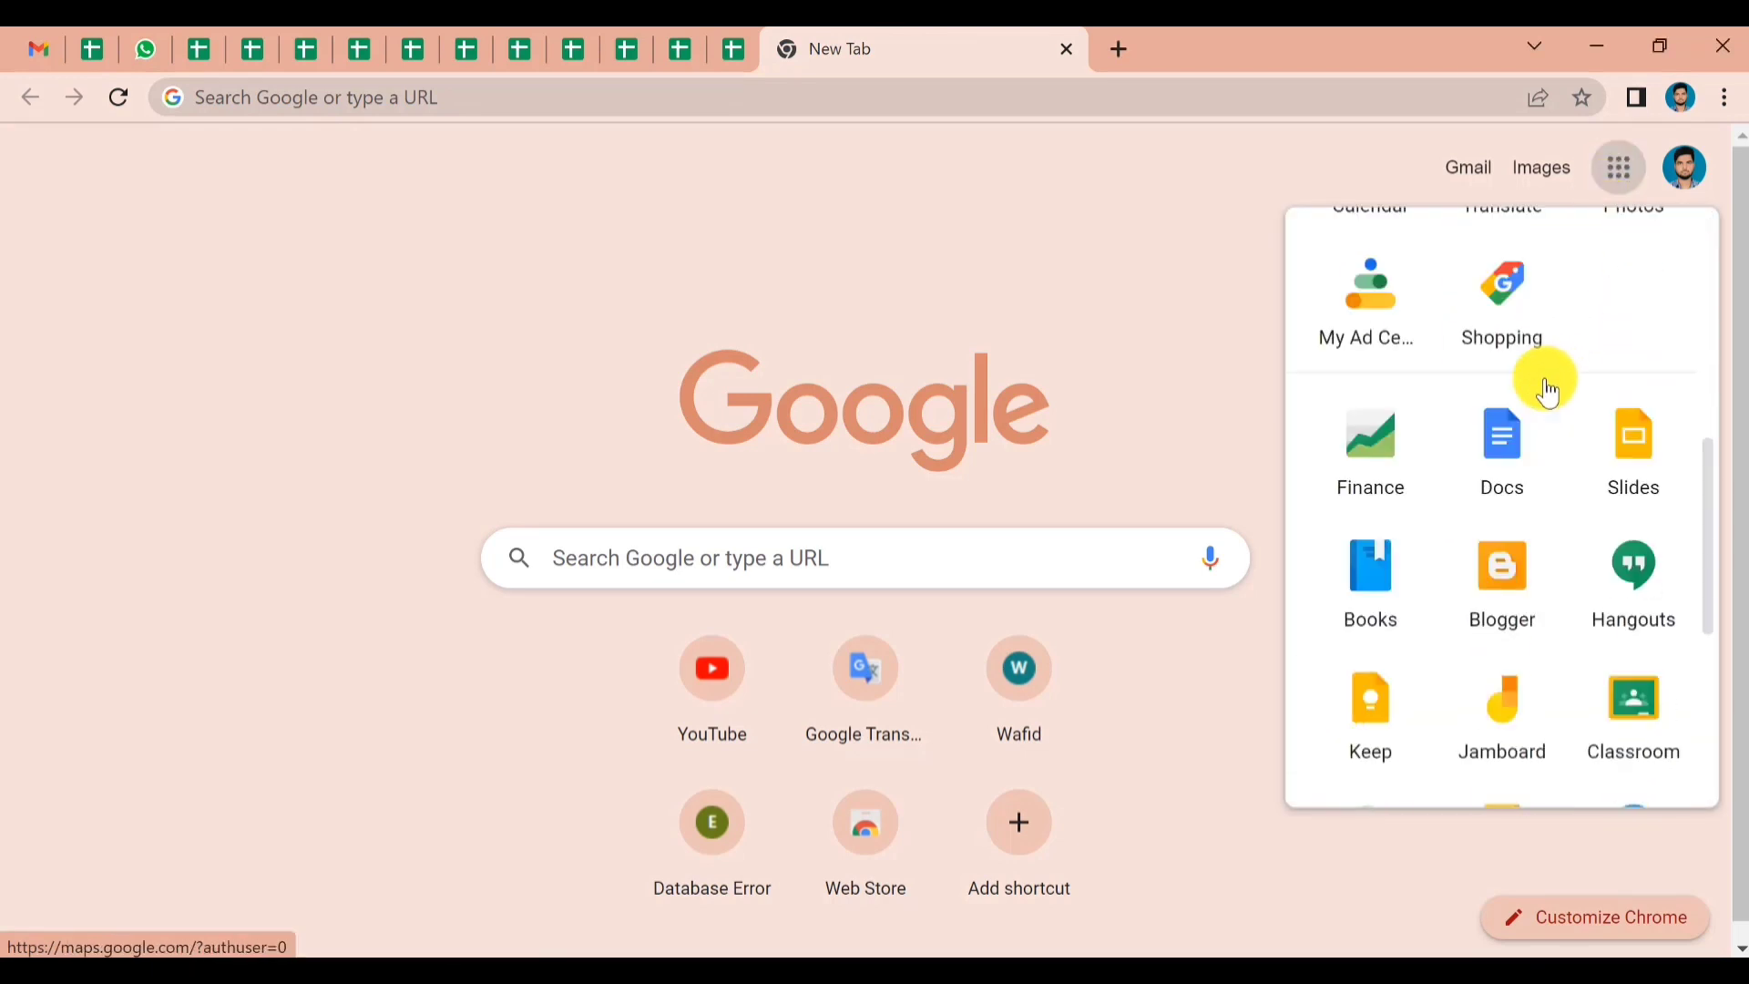
pyautogui.scroll(-5, 1534, 435)
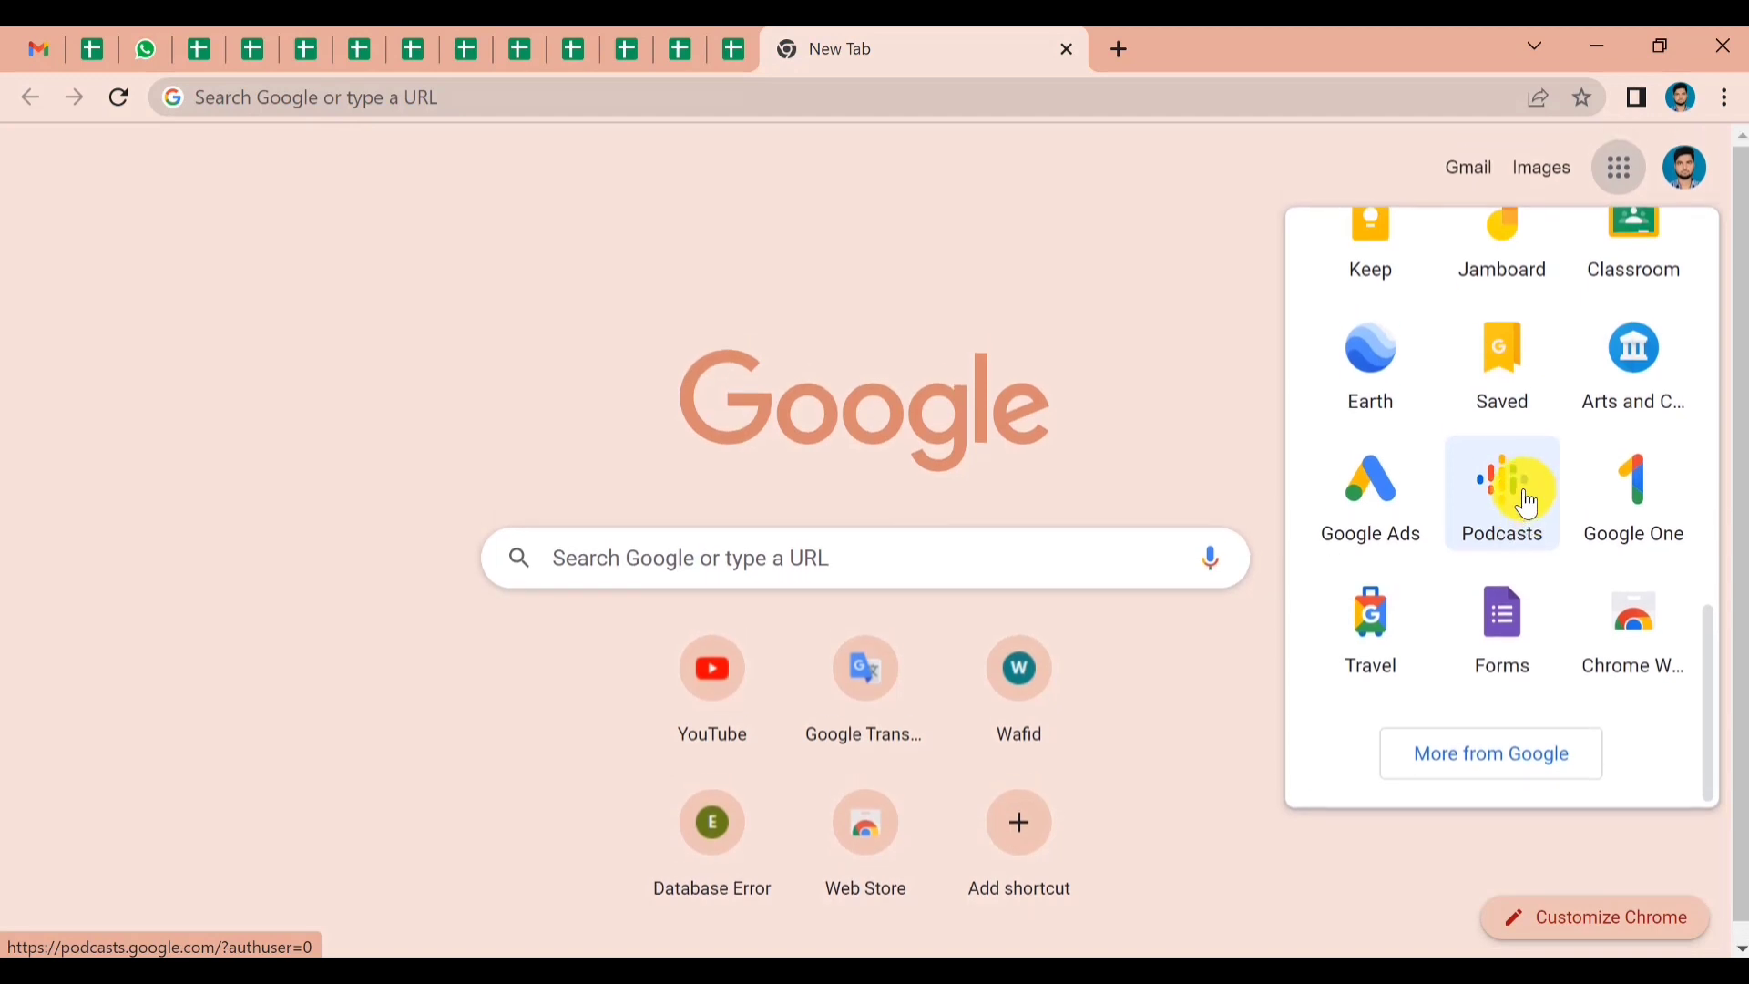
pyautogui.scroll(11, 1534, 429)
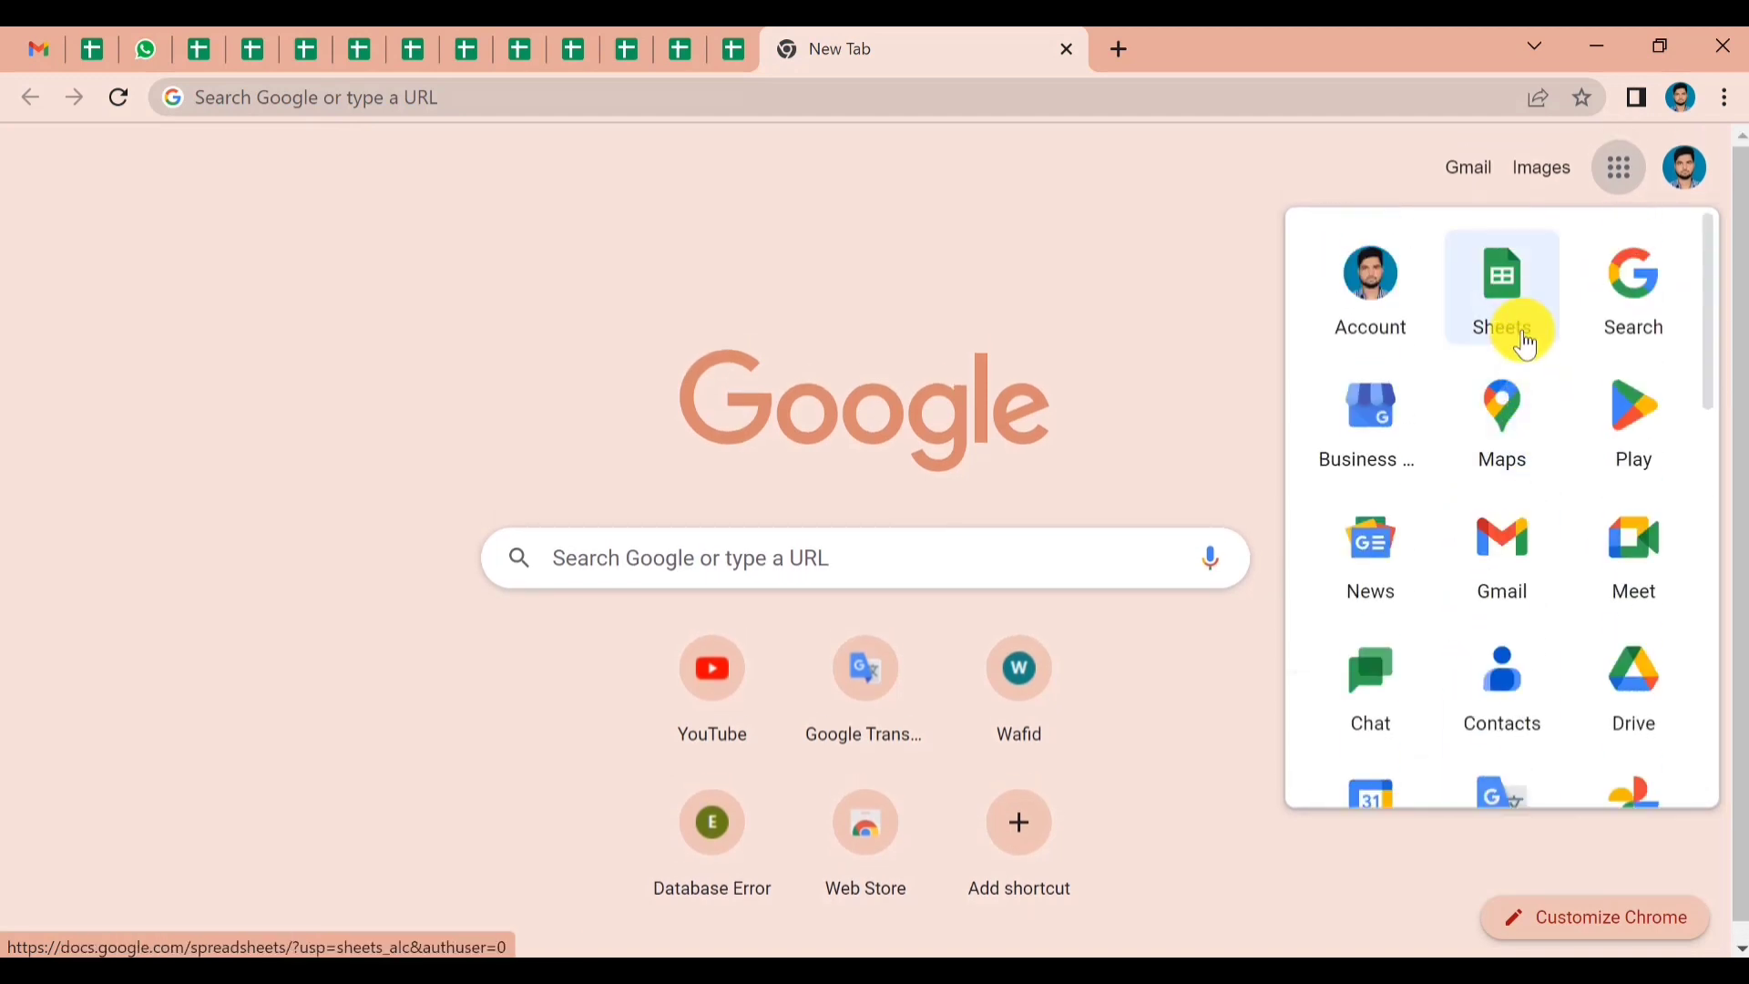
pyautogui.click(1527, 328)
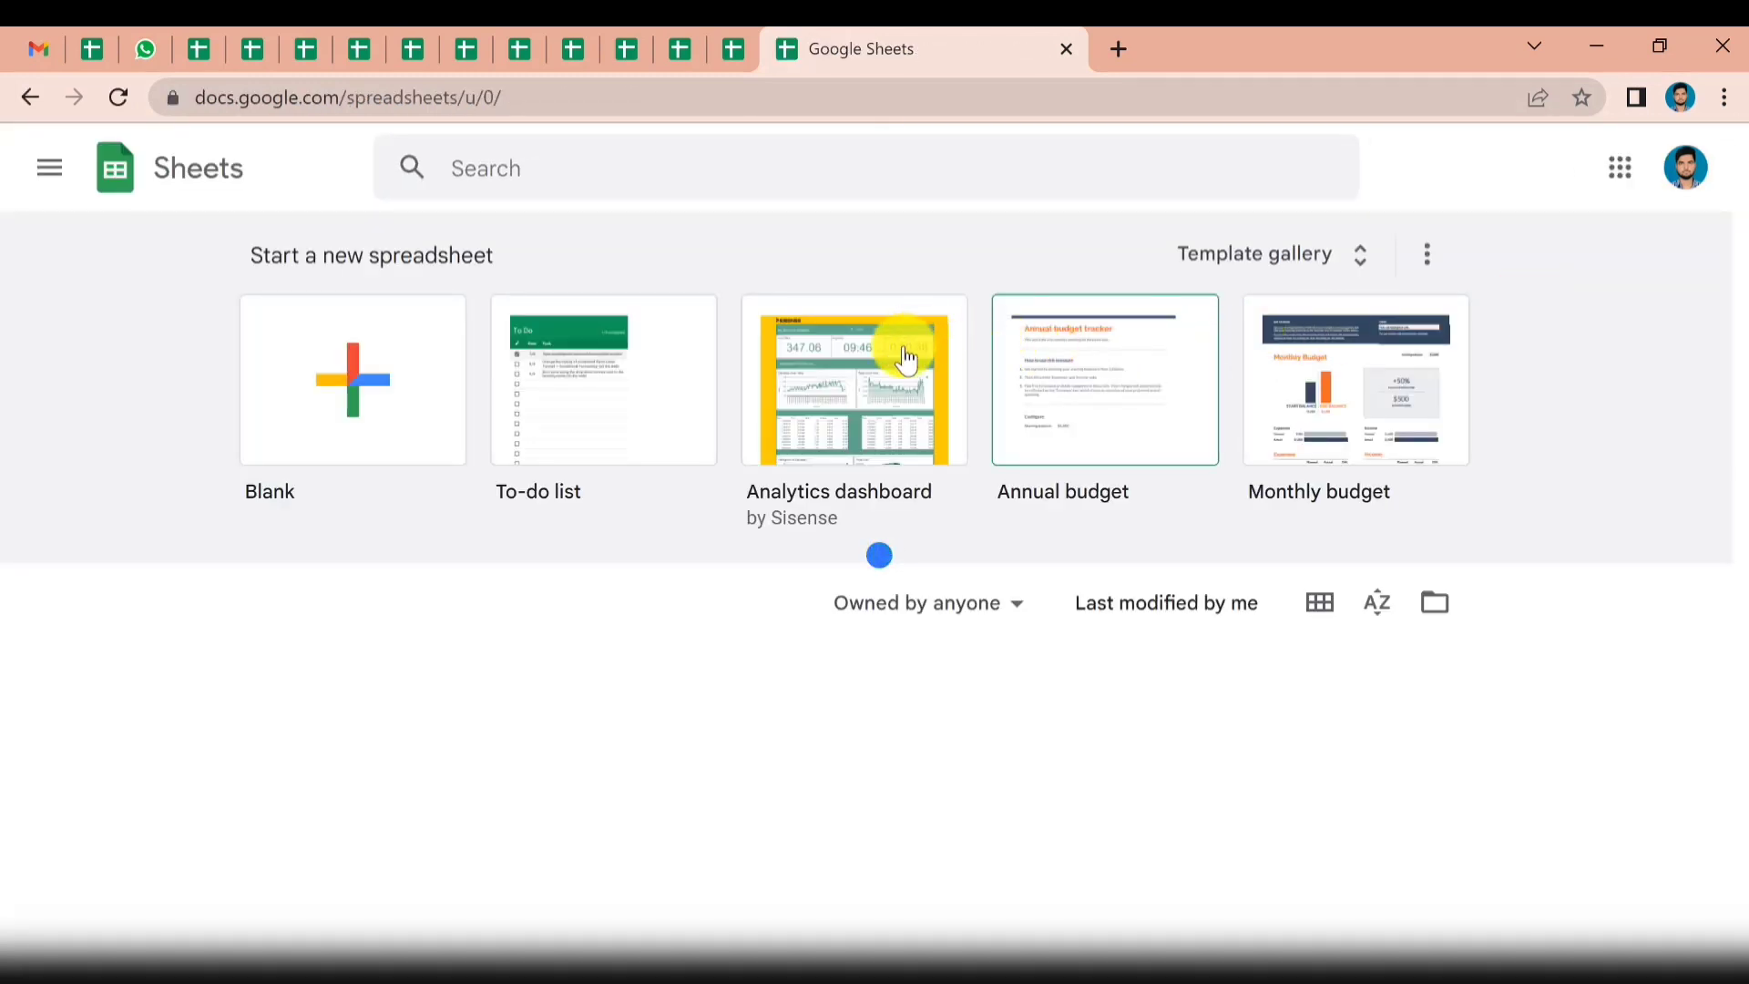
# - Create a new blank spreadsheet from the Sheets start page
pyautogui.scroll(-2, 547, 598)
pyautogui.scroll(2, 550, 598)
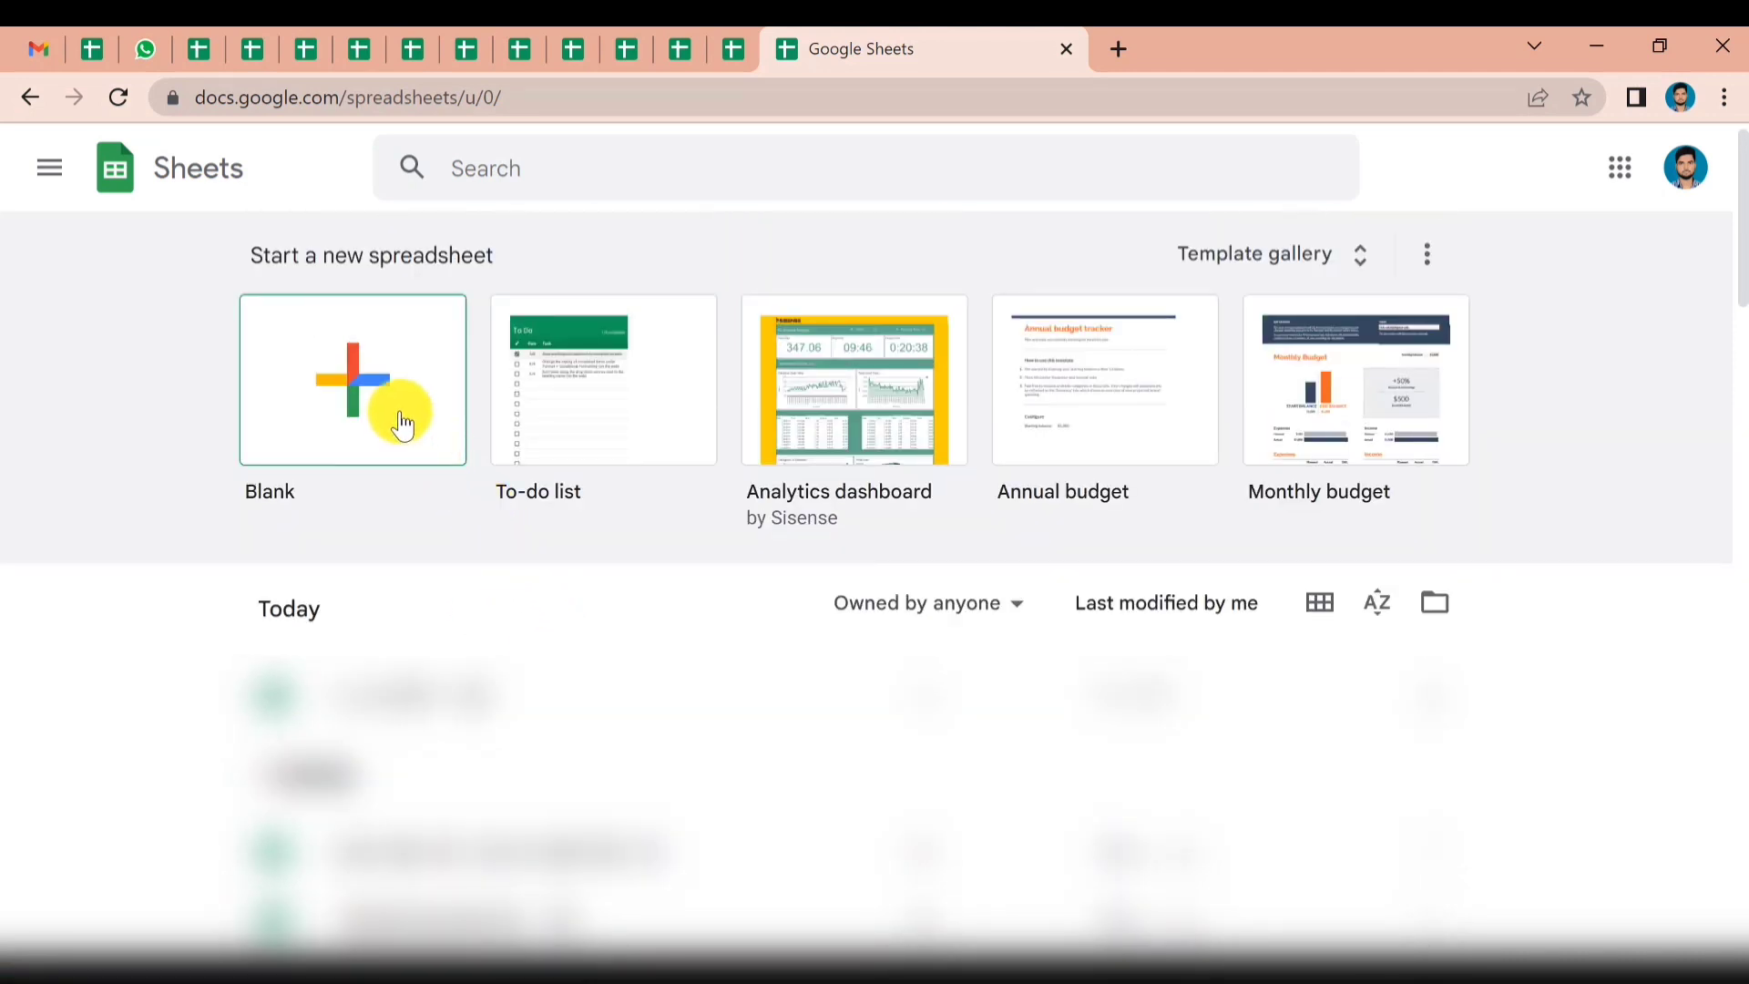
pyautogui.click(374, 374)
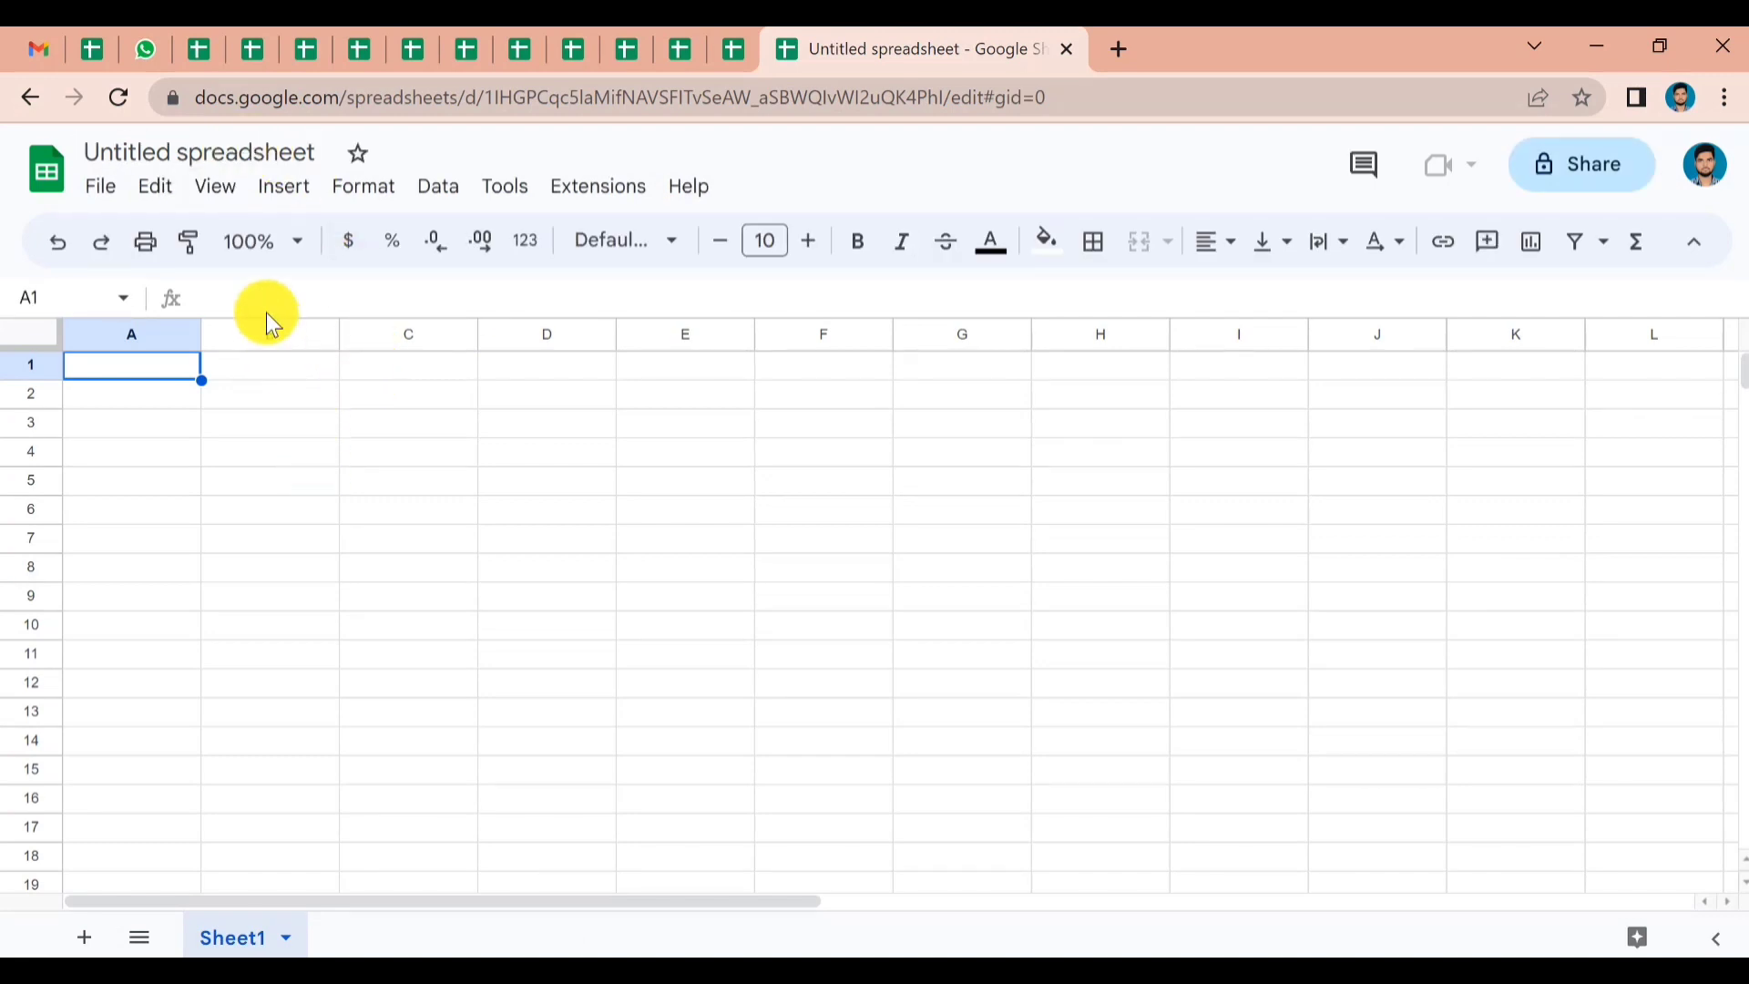
# - Rename the untitled spreadsheet as "Salary Sheets"
pyautogui.click(212, 152)
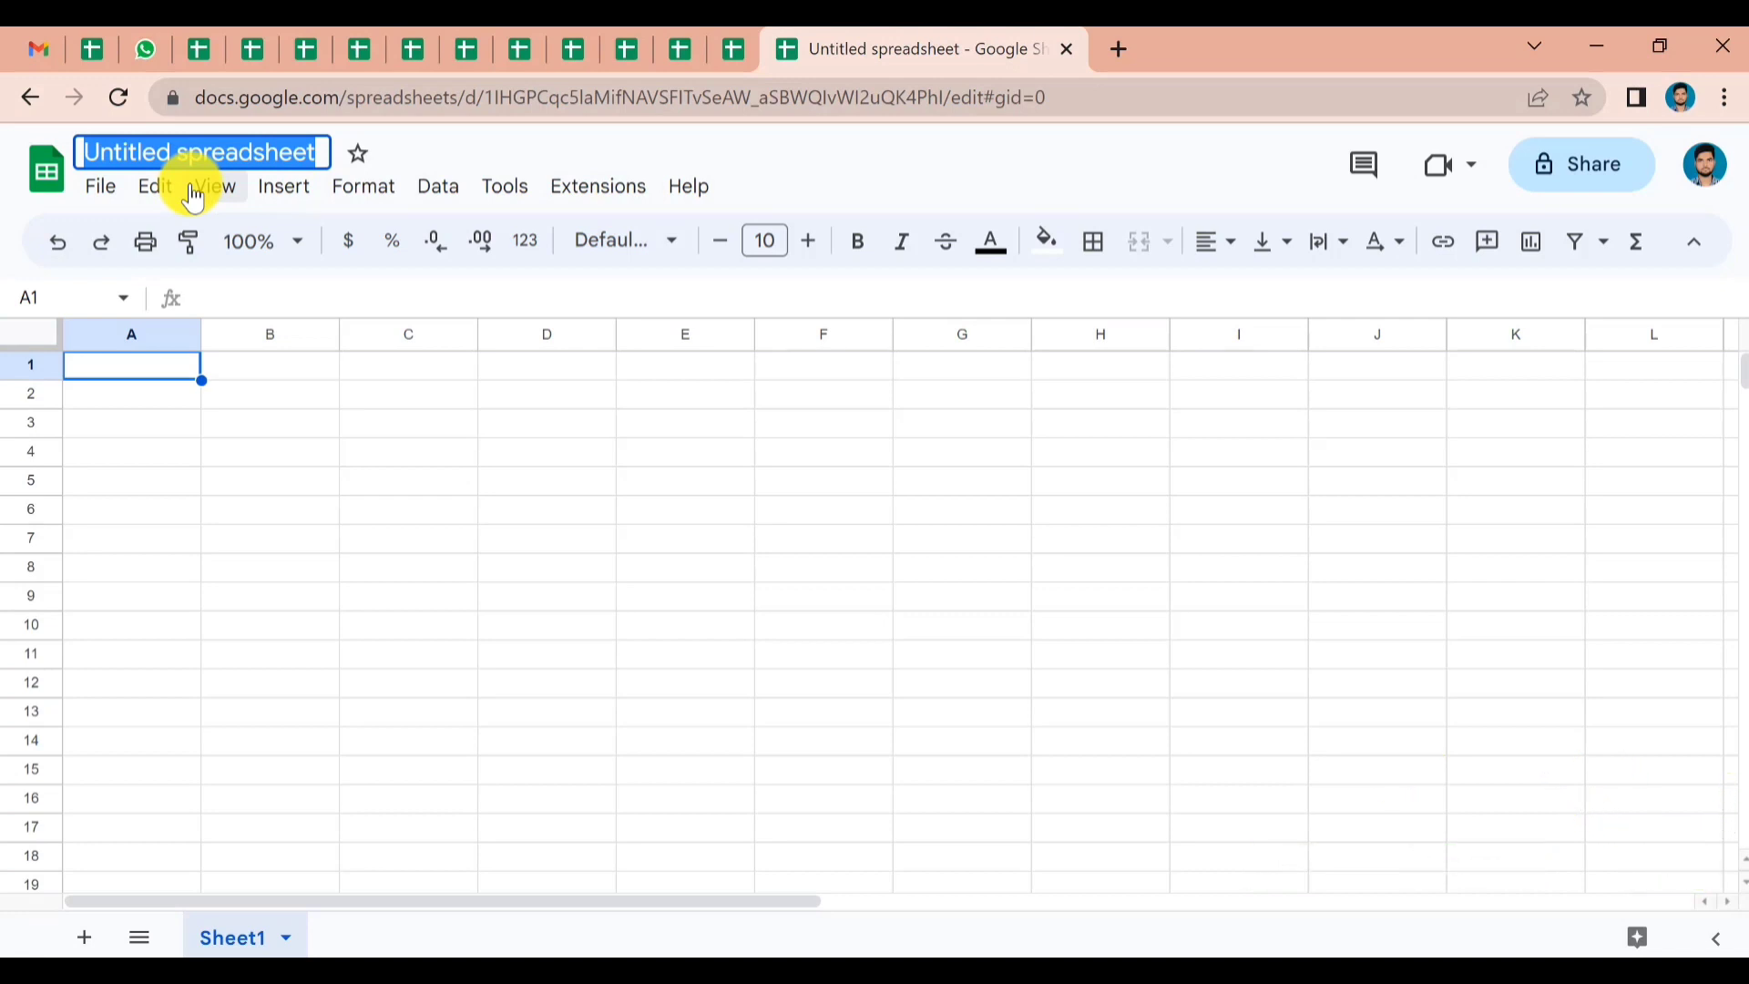
pyautogui.write('Sal')
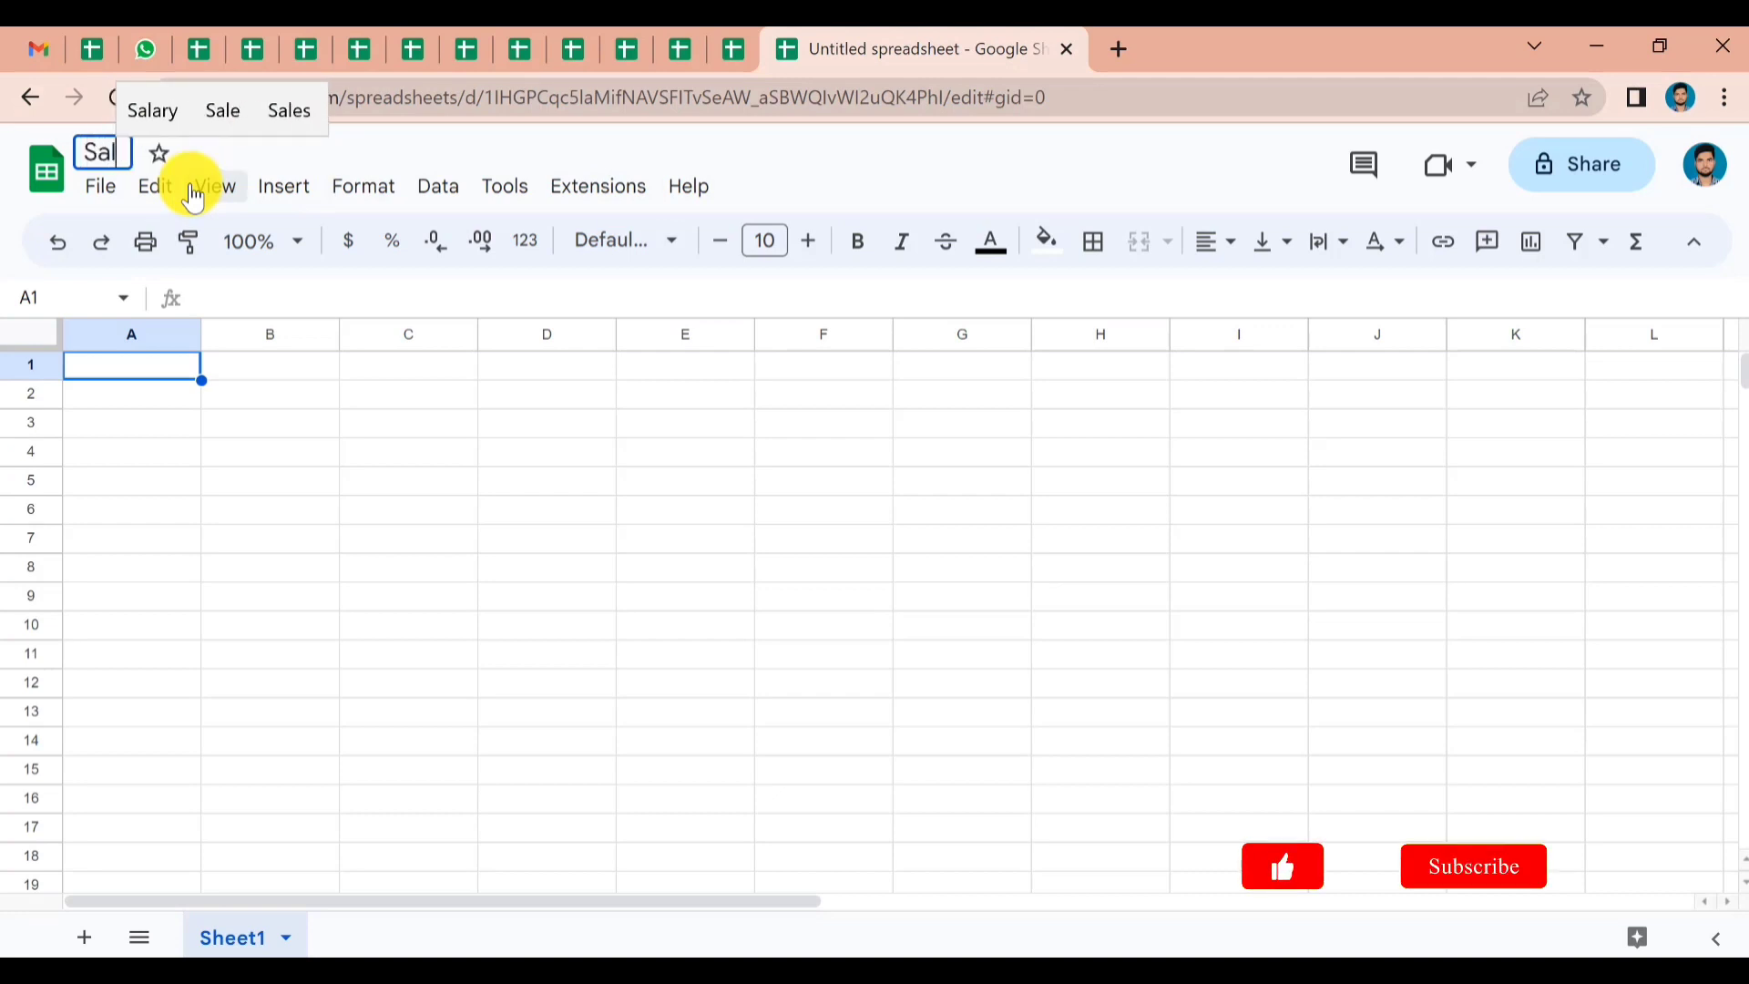
pyautogui.write('ary ')
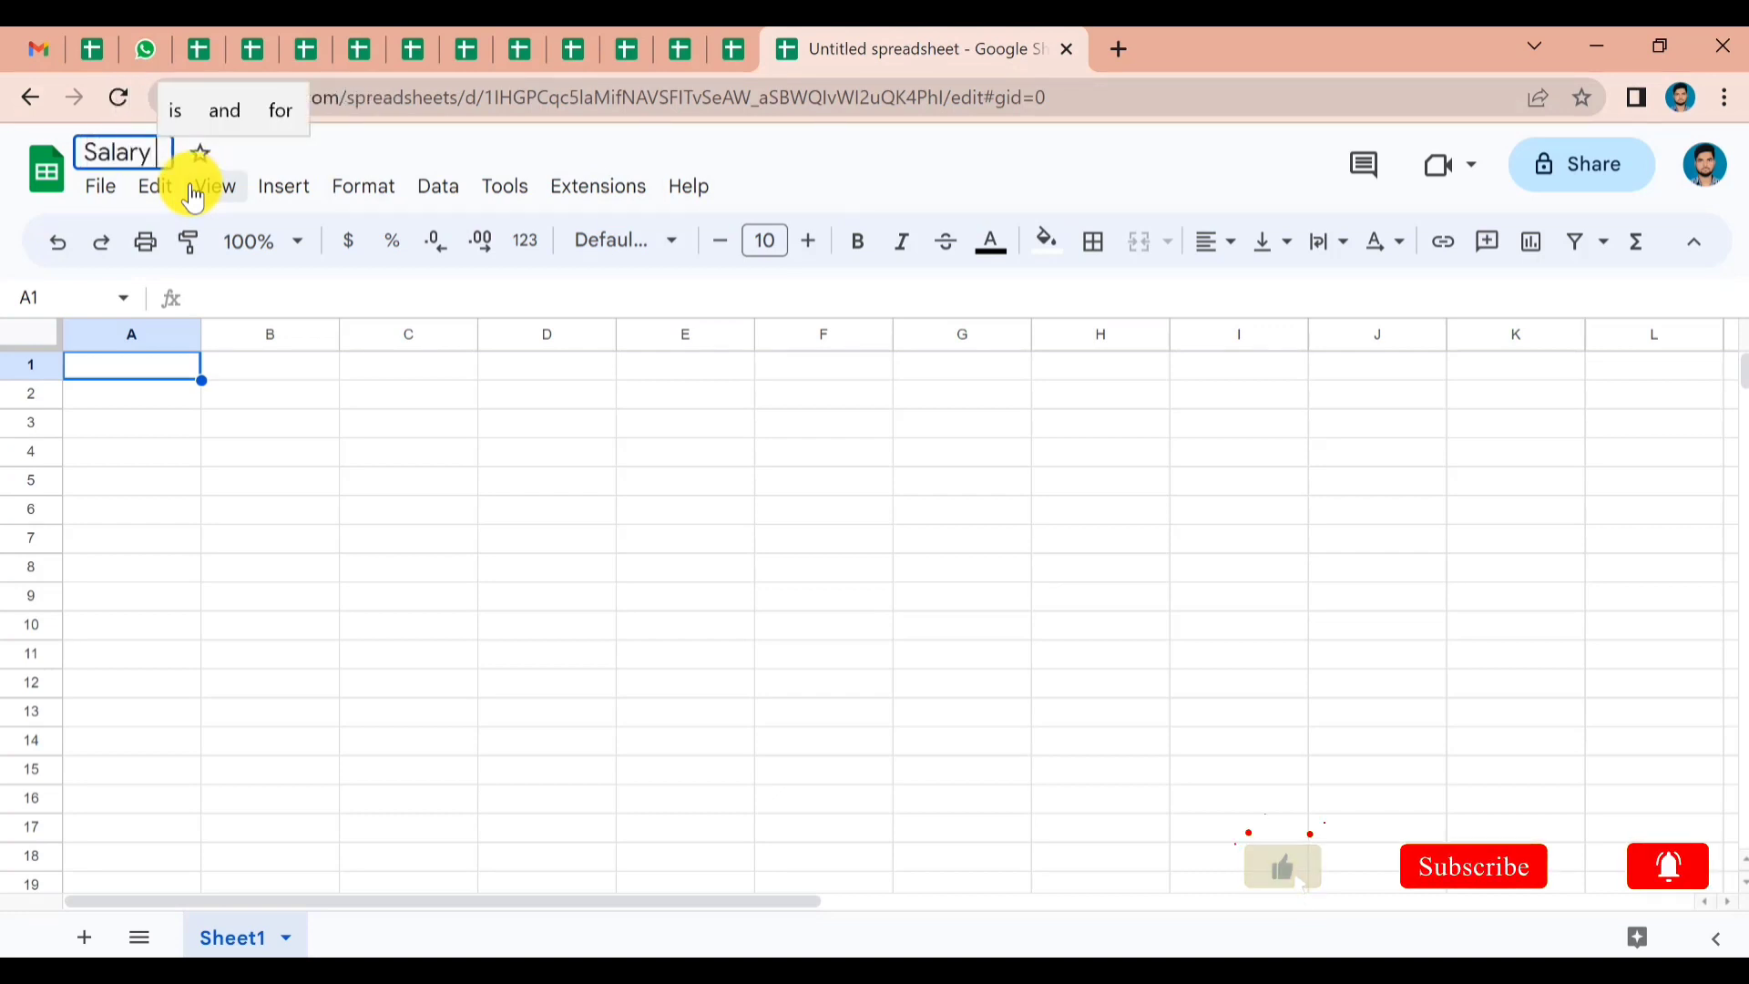
pyautogui.write('Sheet')
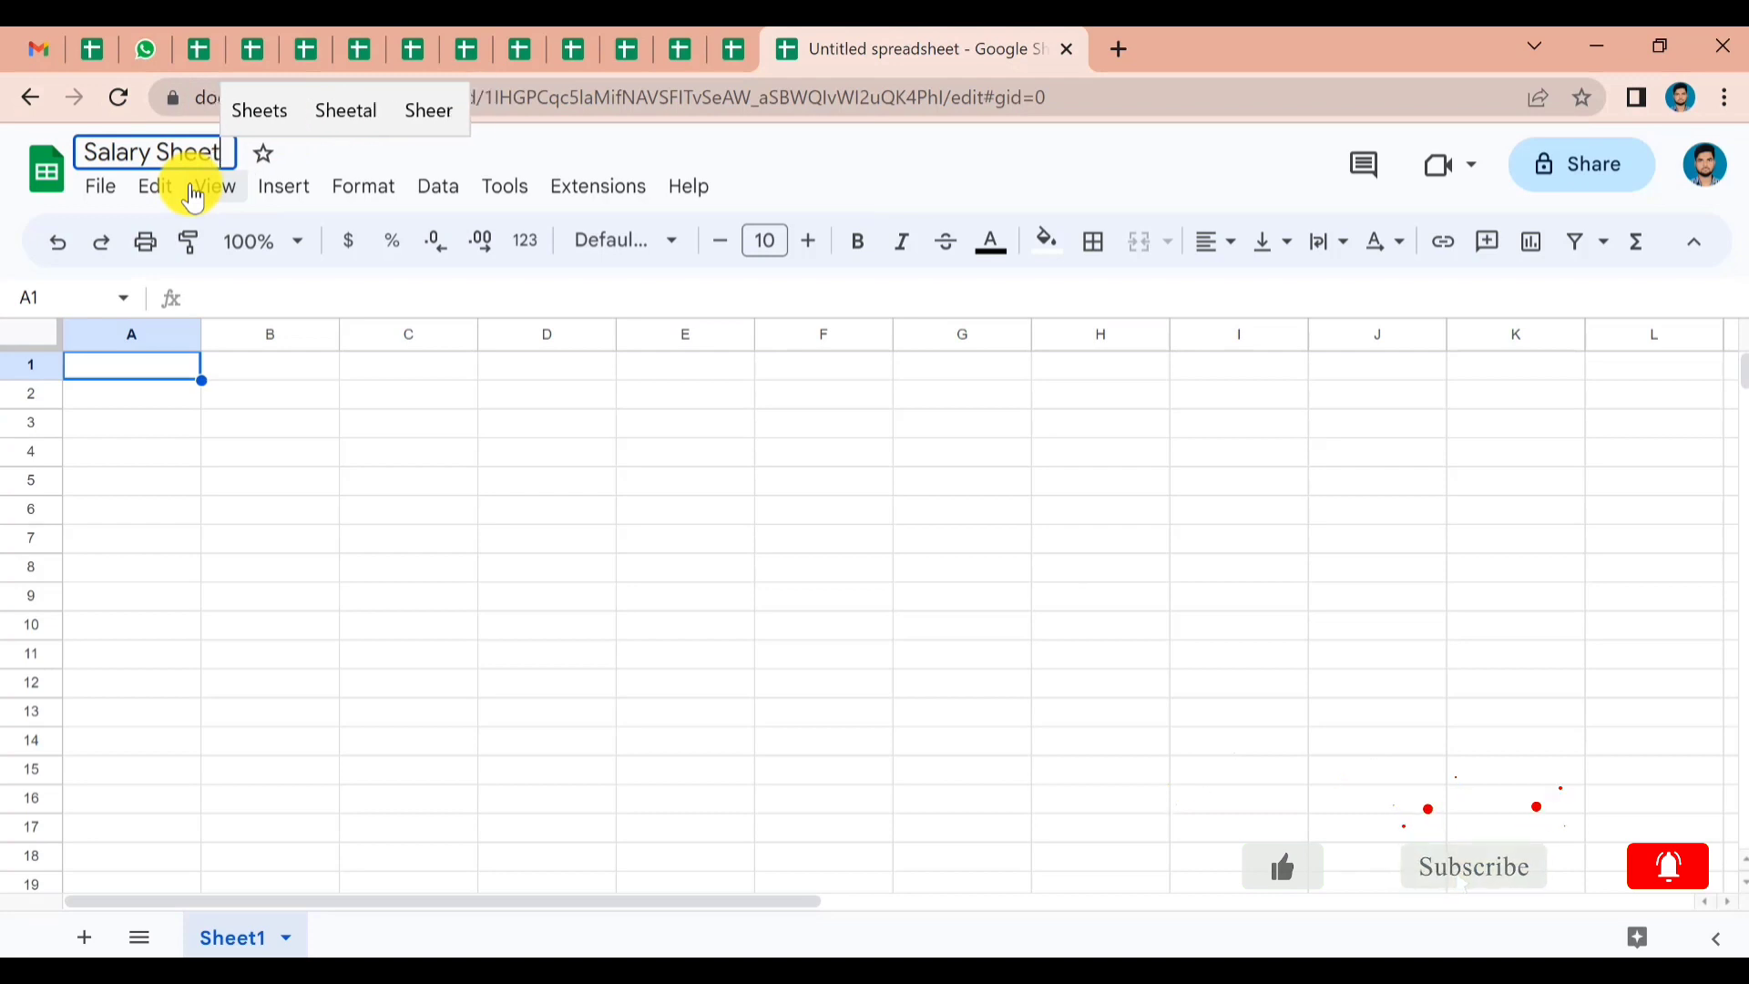
pyautogui.write('s')
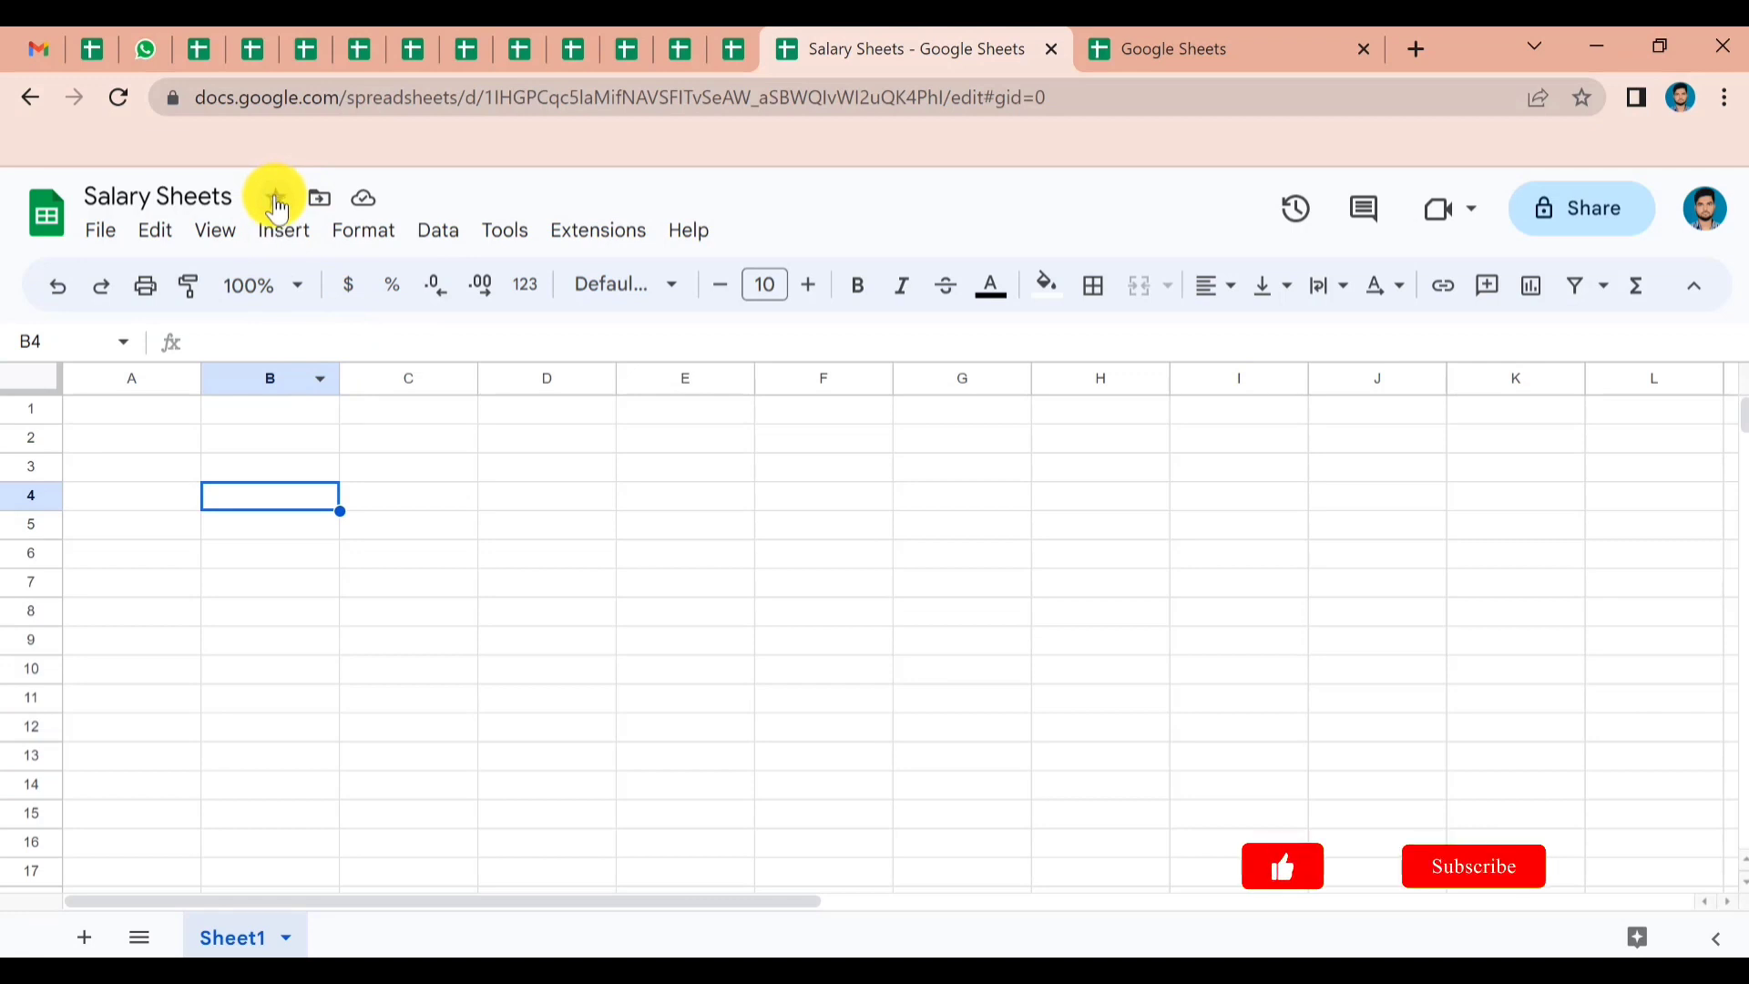
# - Star the spreadsheet and check its document save status
pyautogui.click(277, 204)
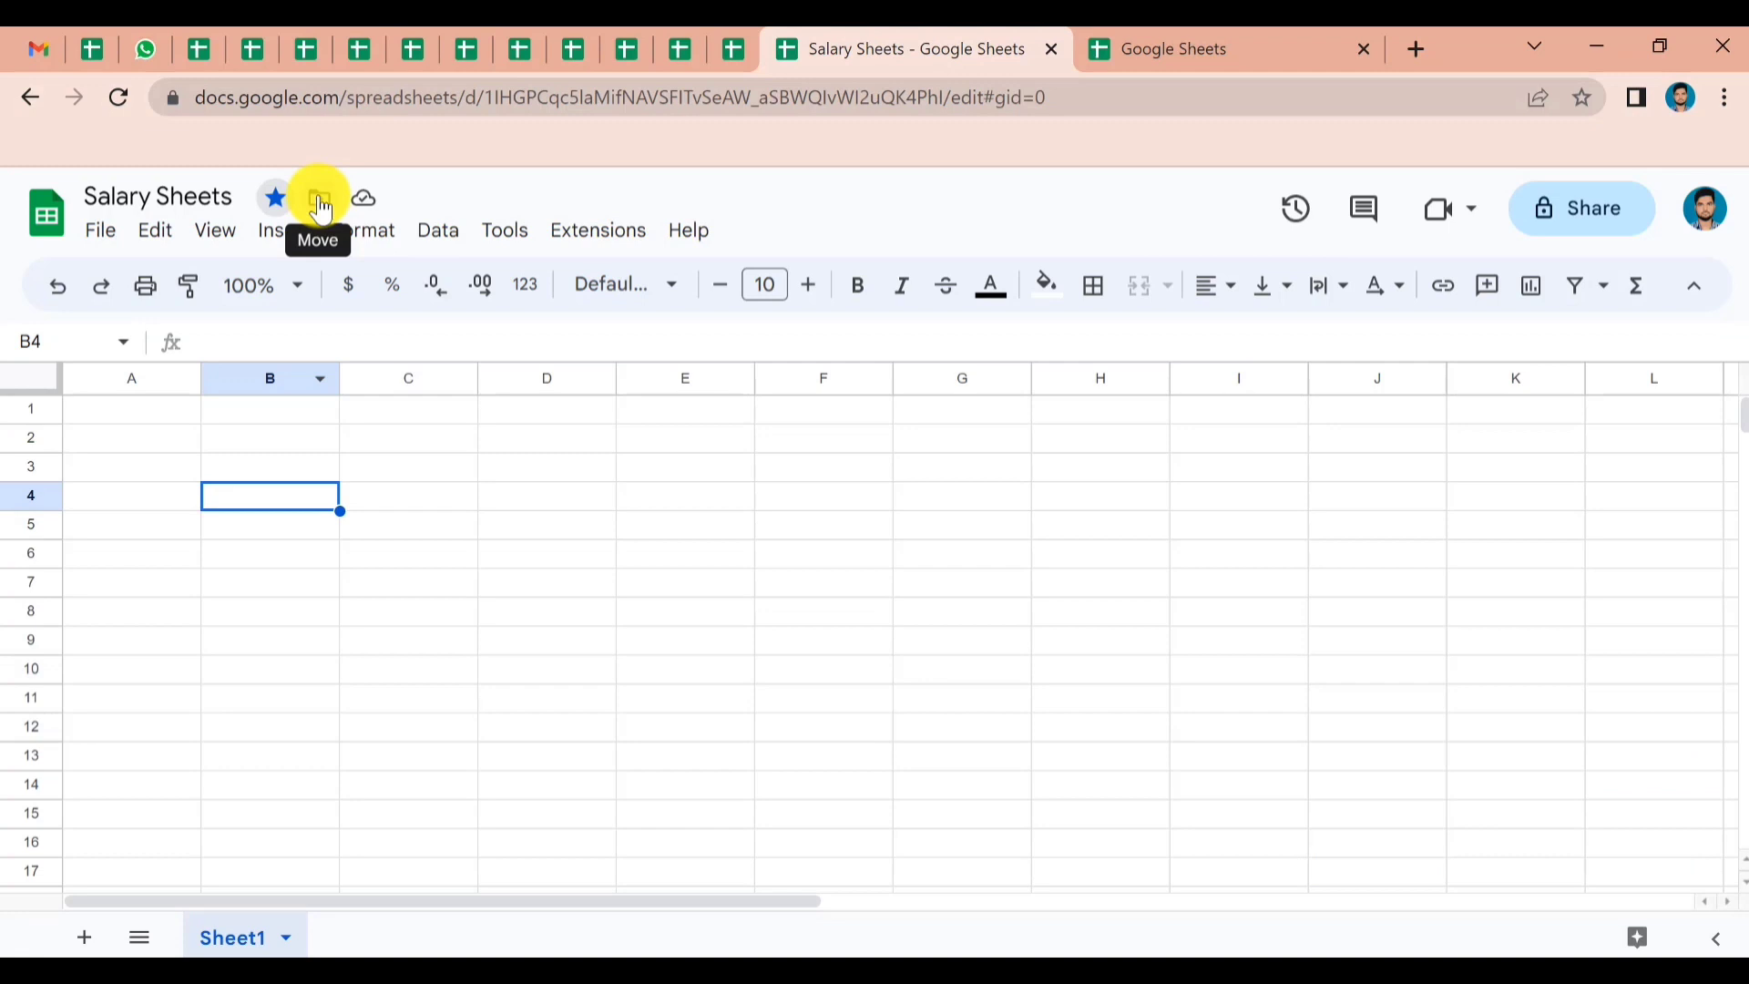
pyautogui.click(362, 203)
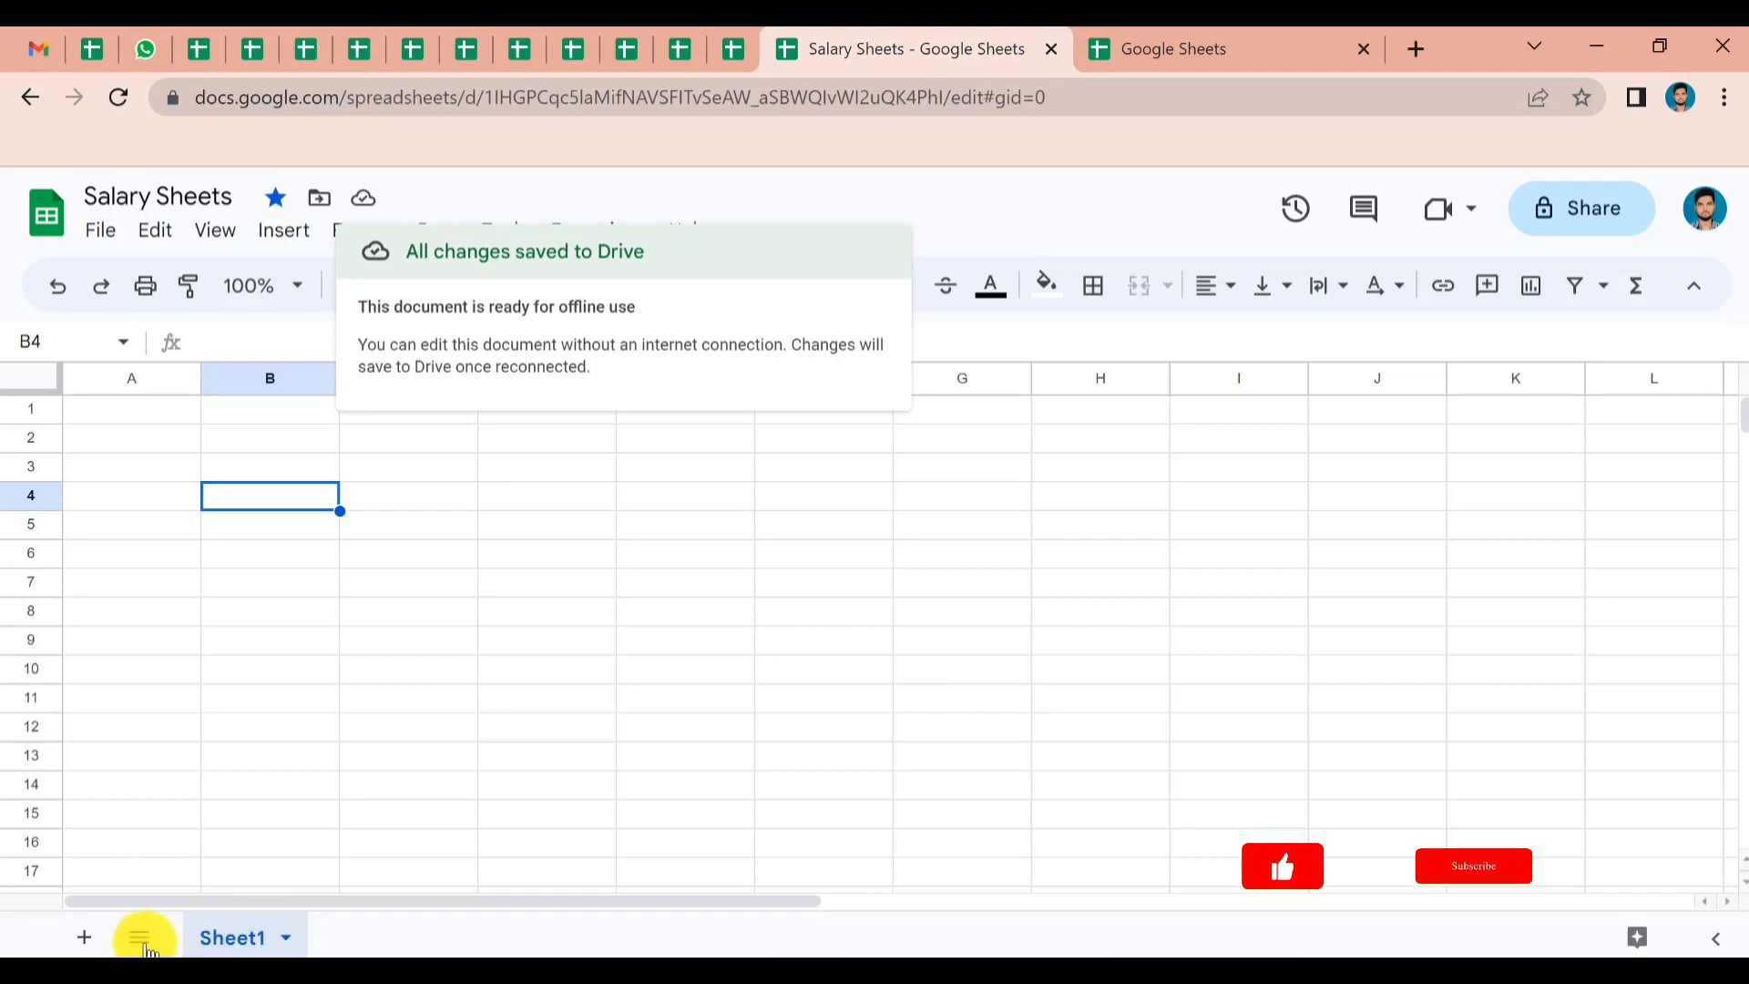
# - Add three new sheets to the spreadsheet
pyautogui.click(94, 946)
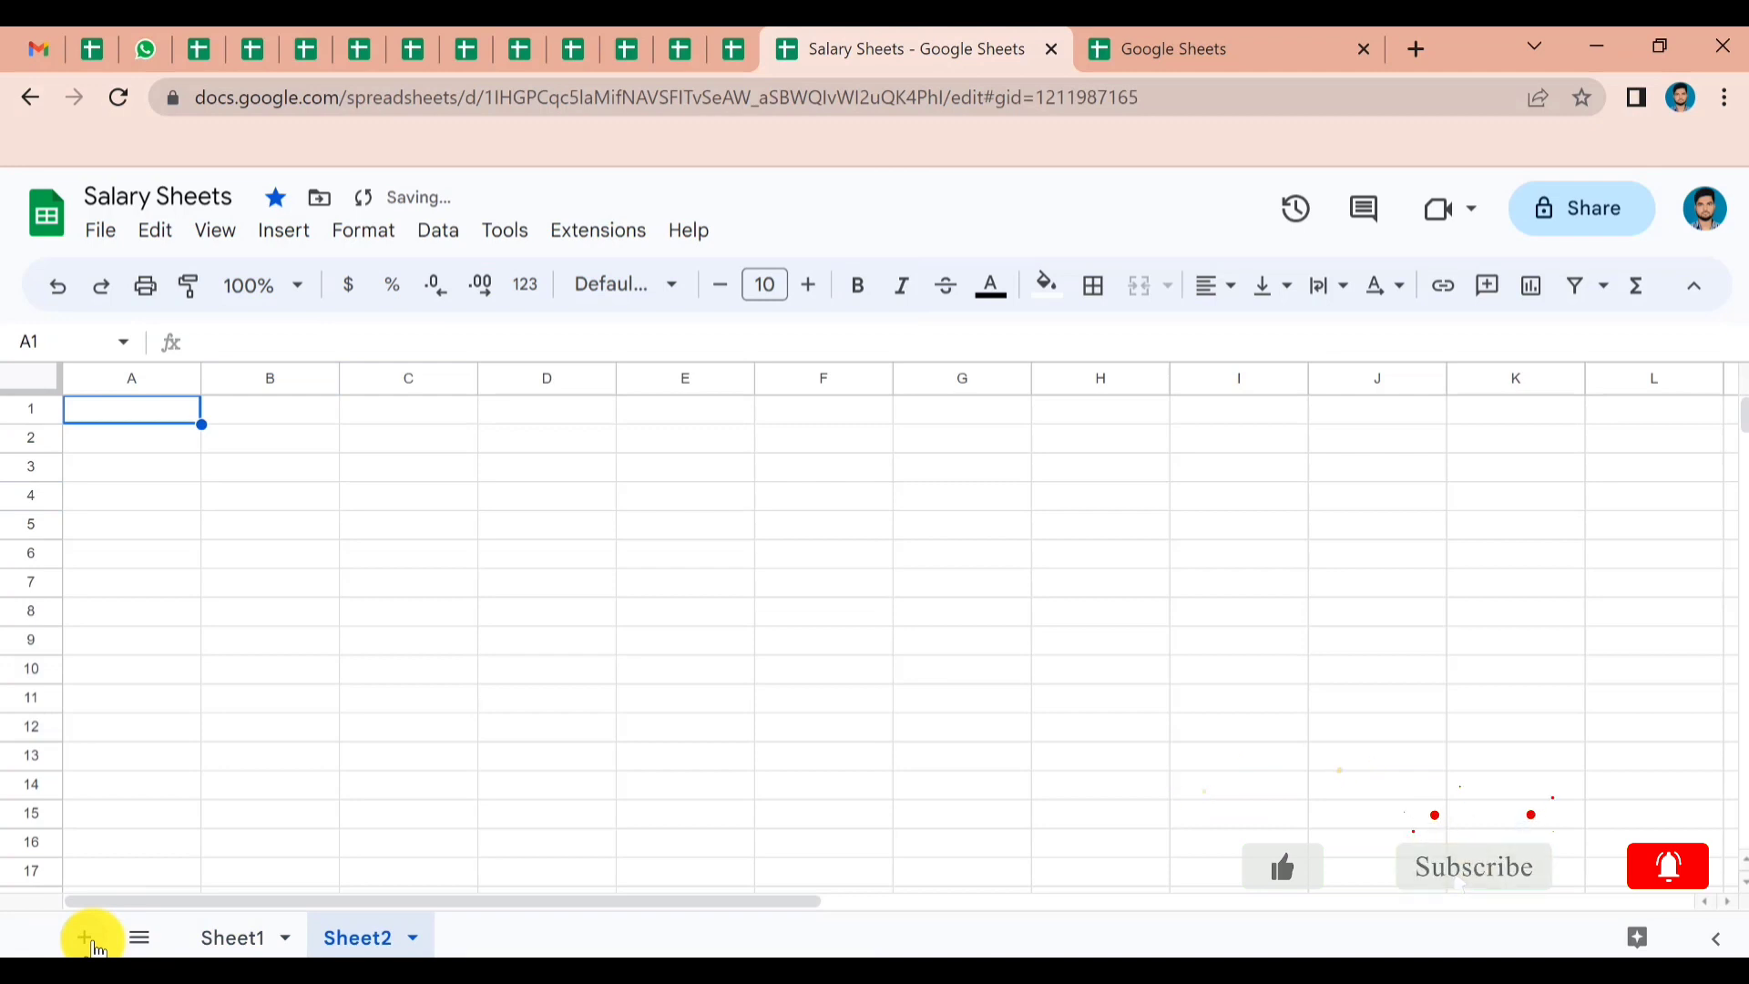
pyautogui.click(94, 946)
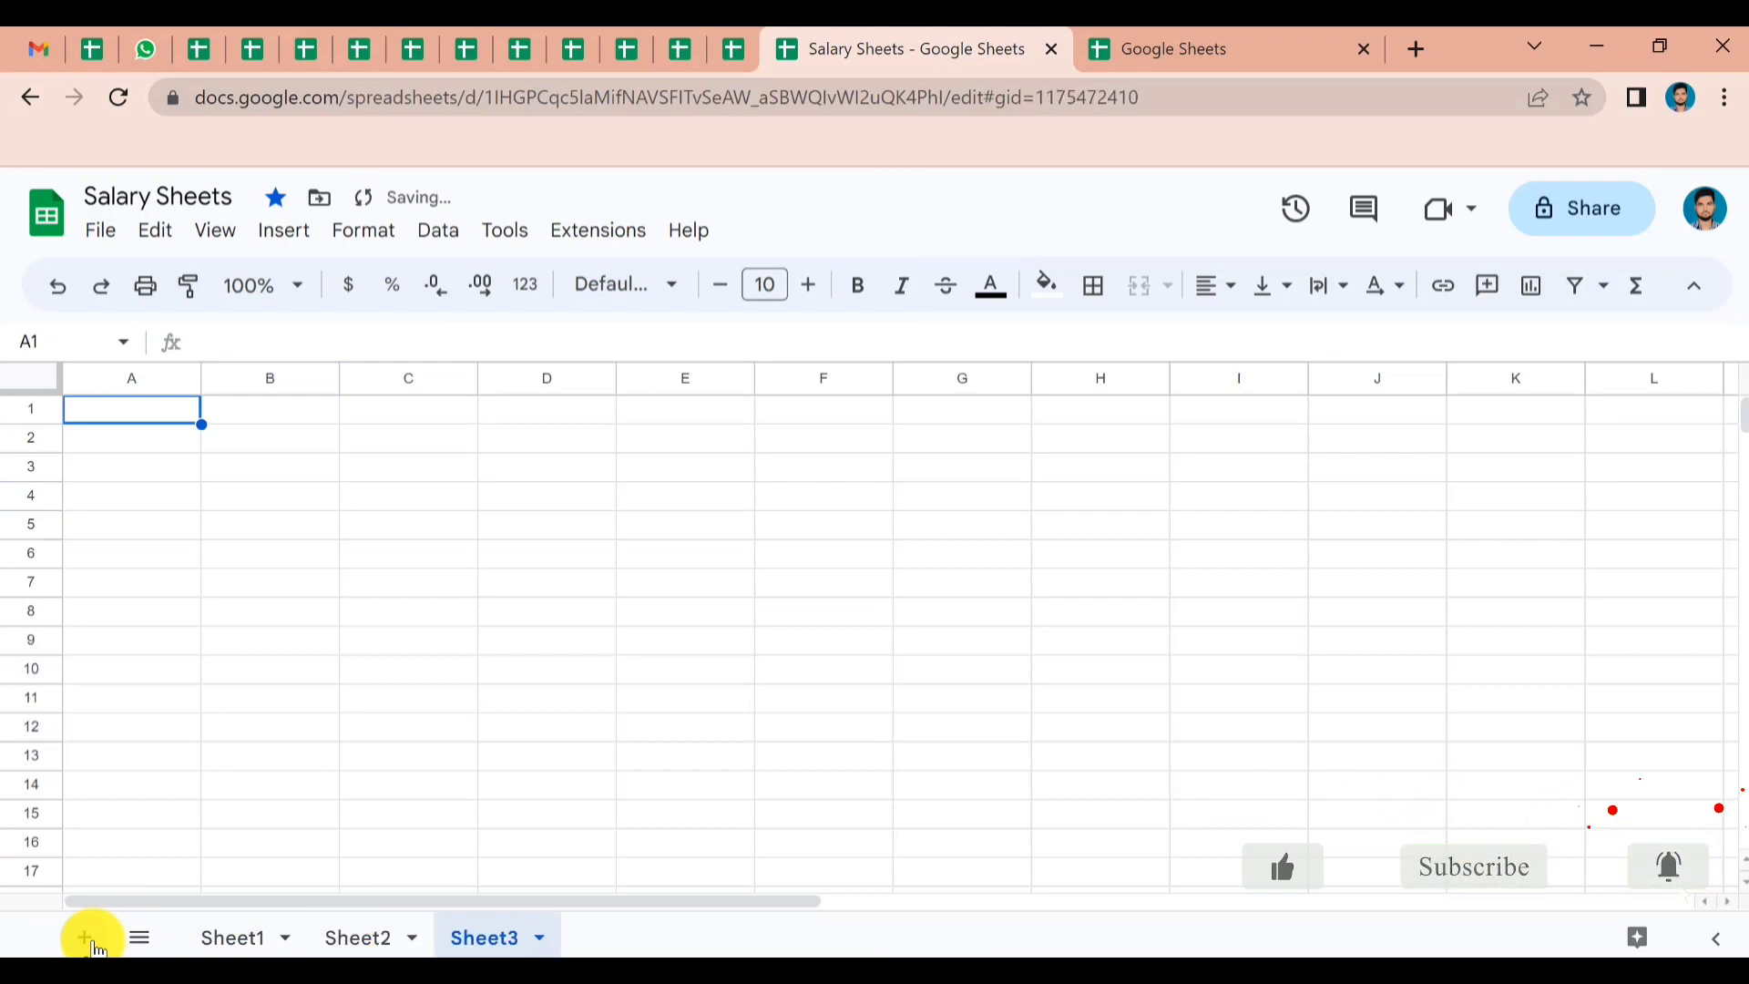
pyautogui.click(94, 946)
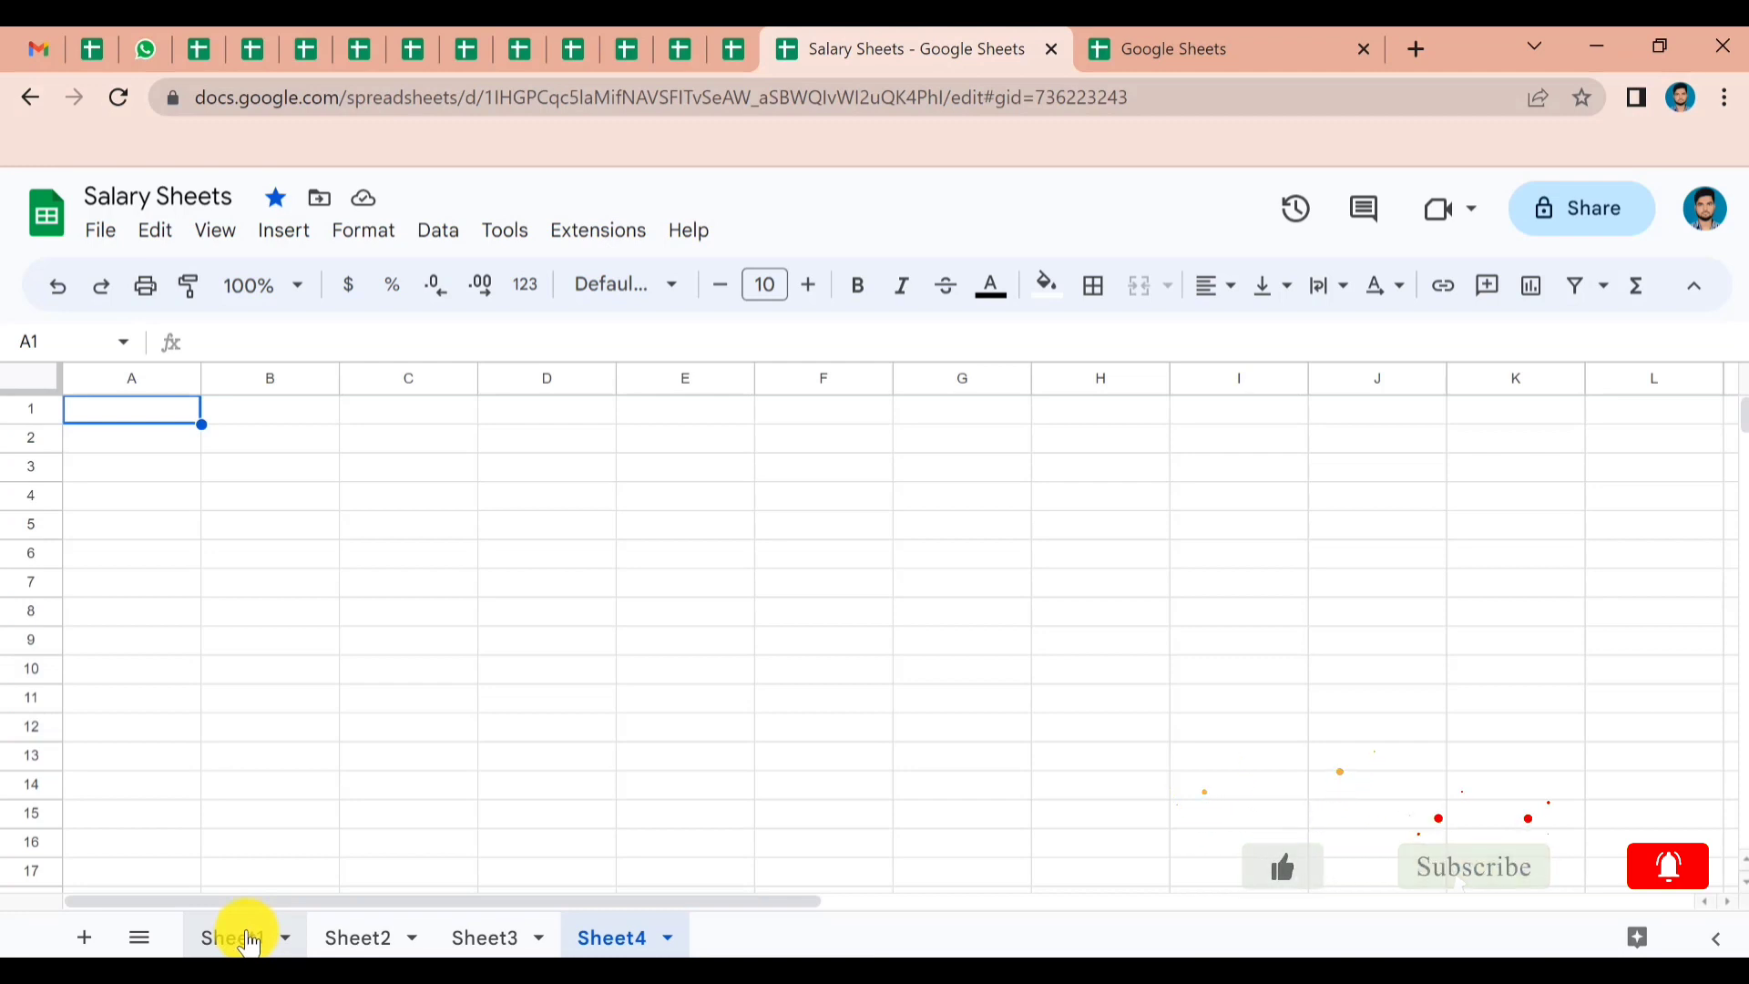
# - Rename Sheet1 as "January"
pyautogui.rightClick(244, 941)
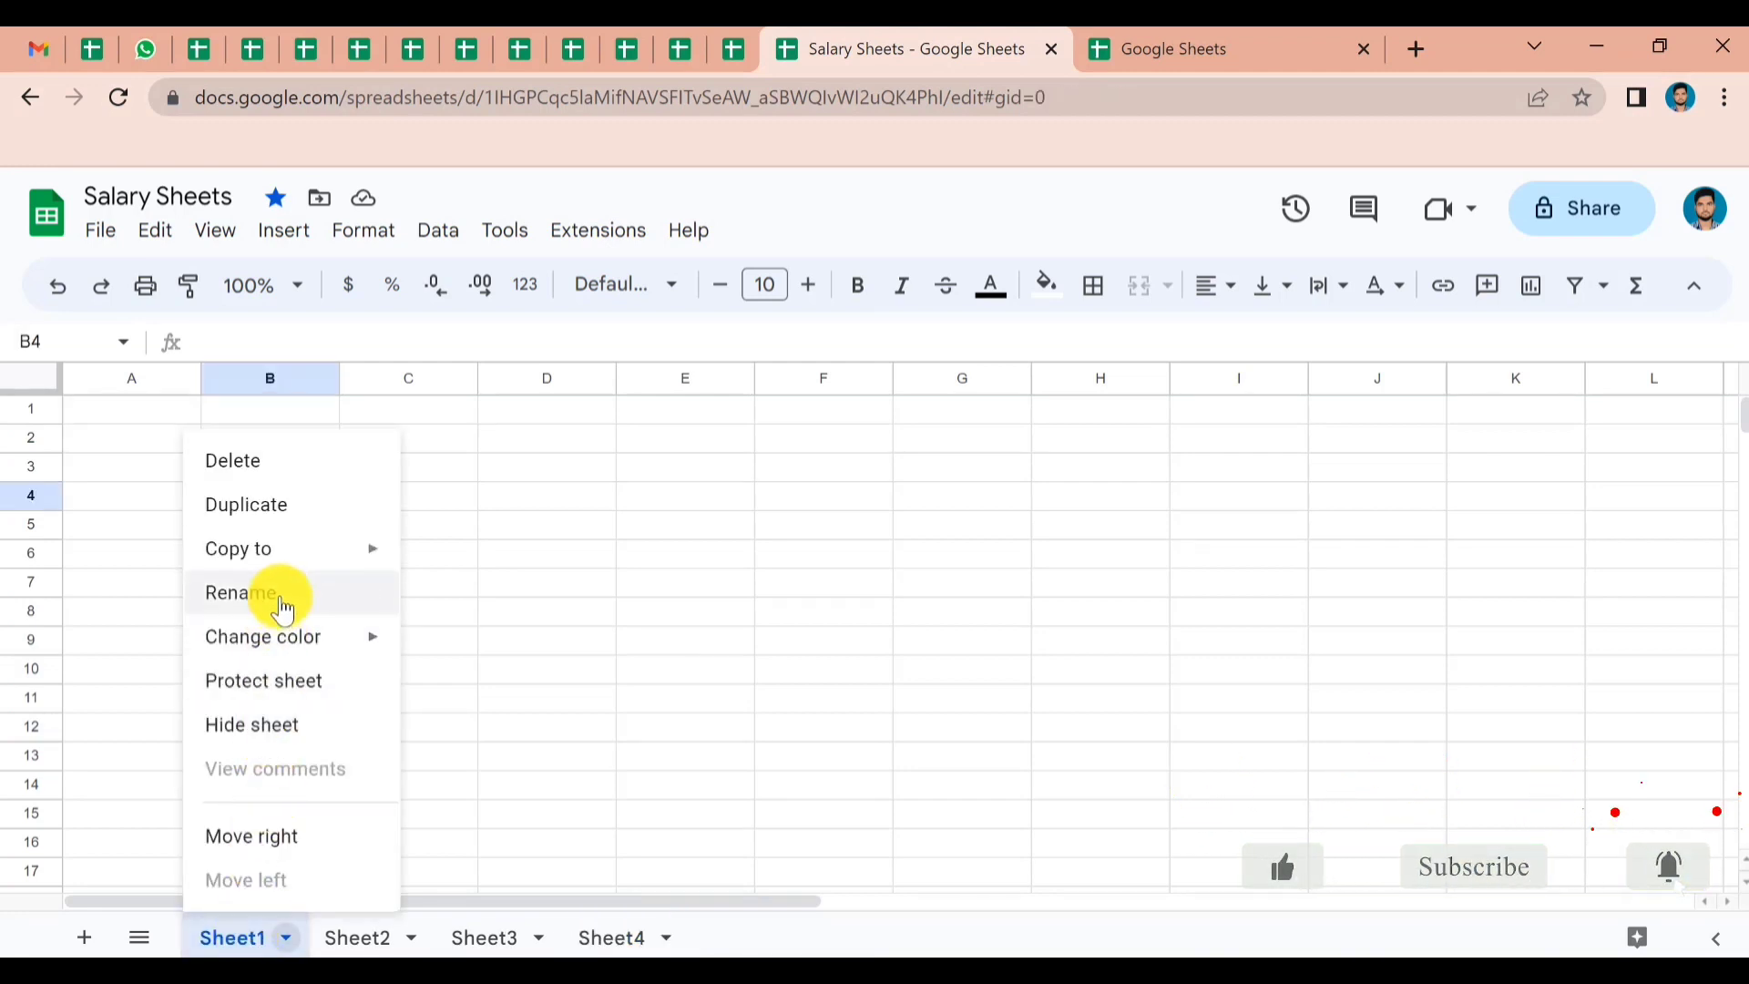
pyautogui.click(282, 608)
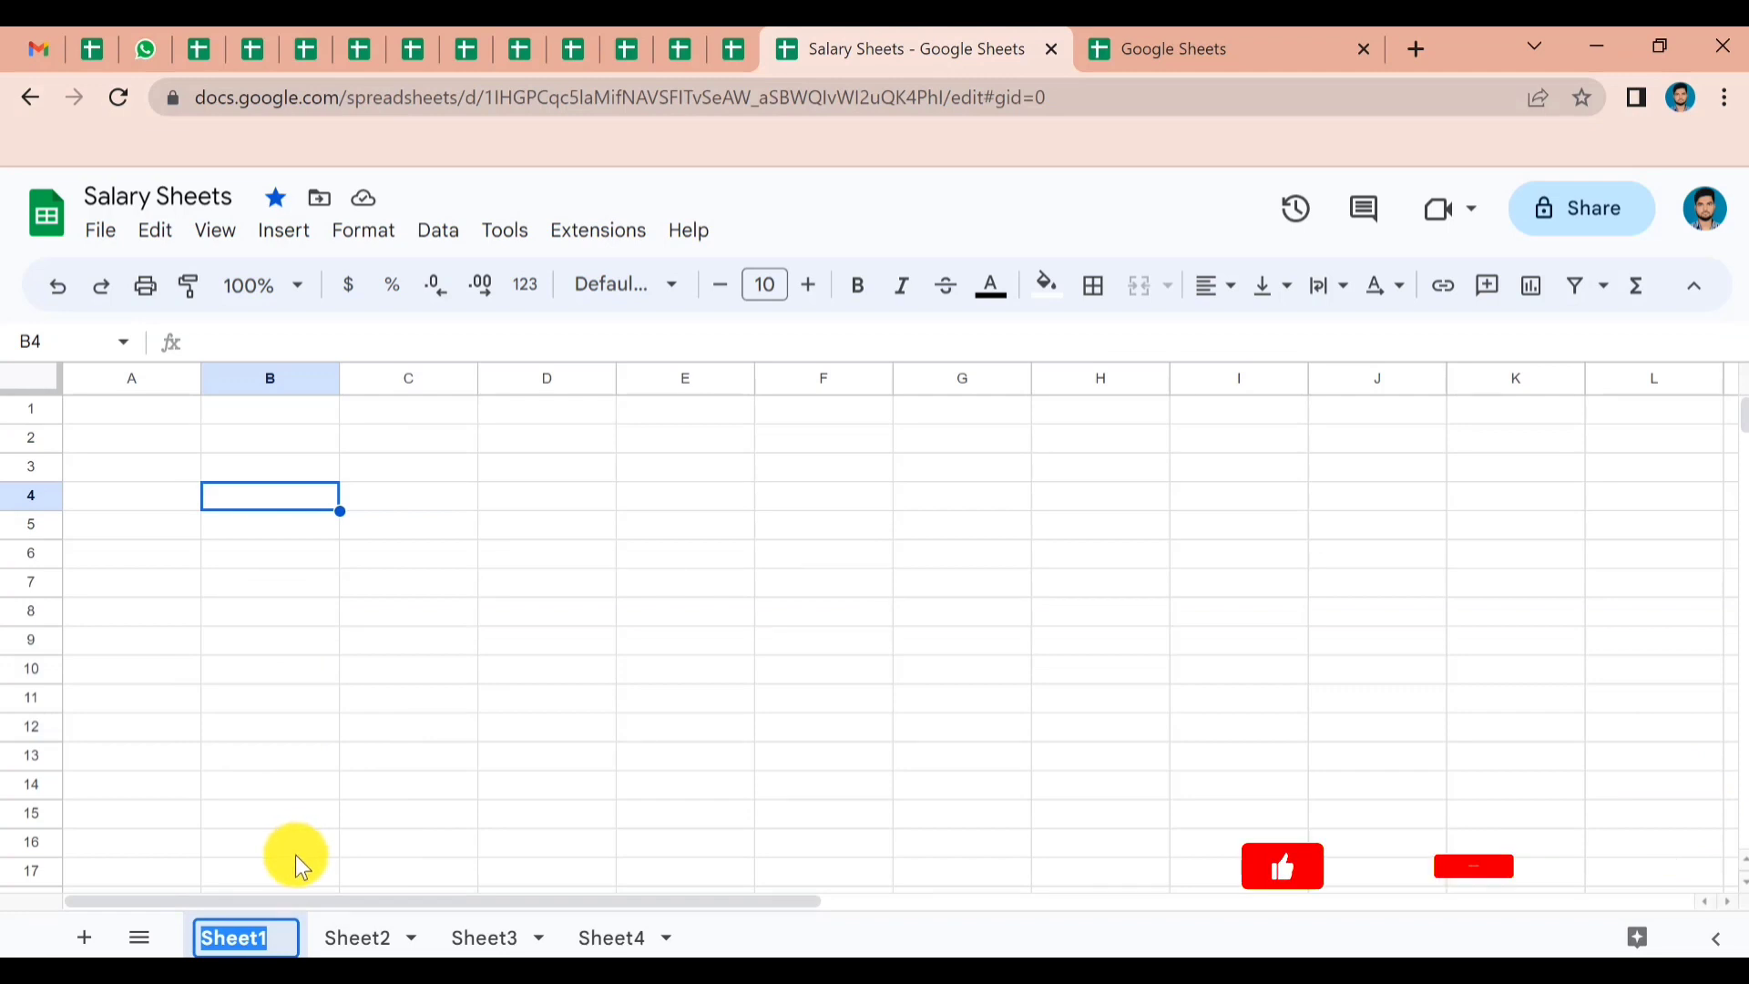
pyautogui.write('Janu')
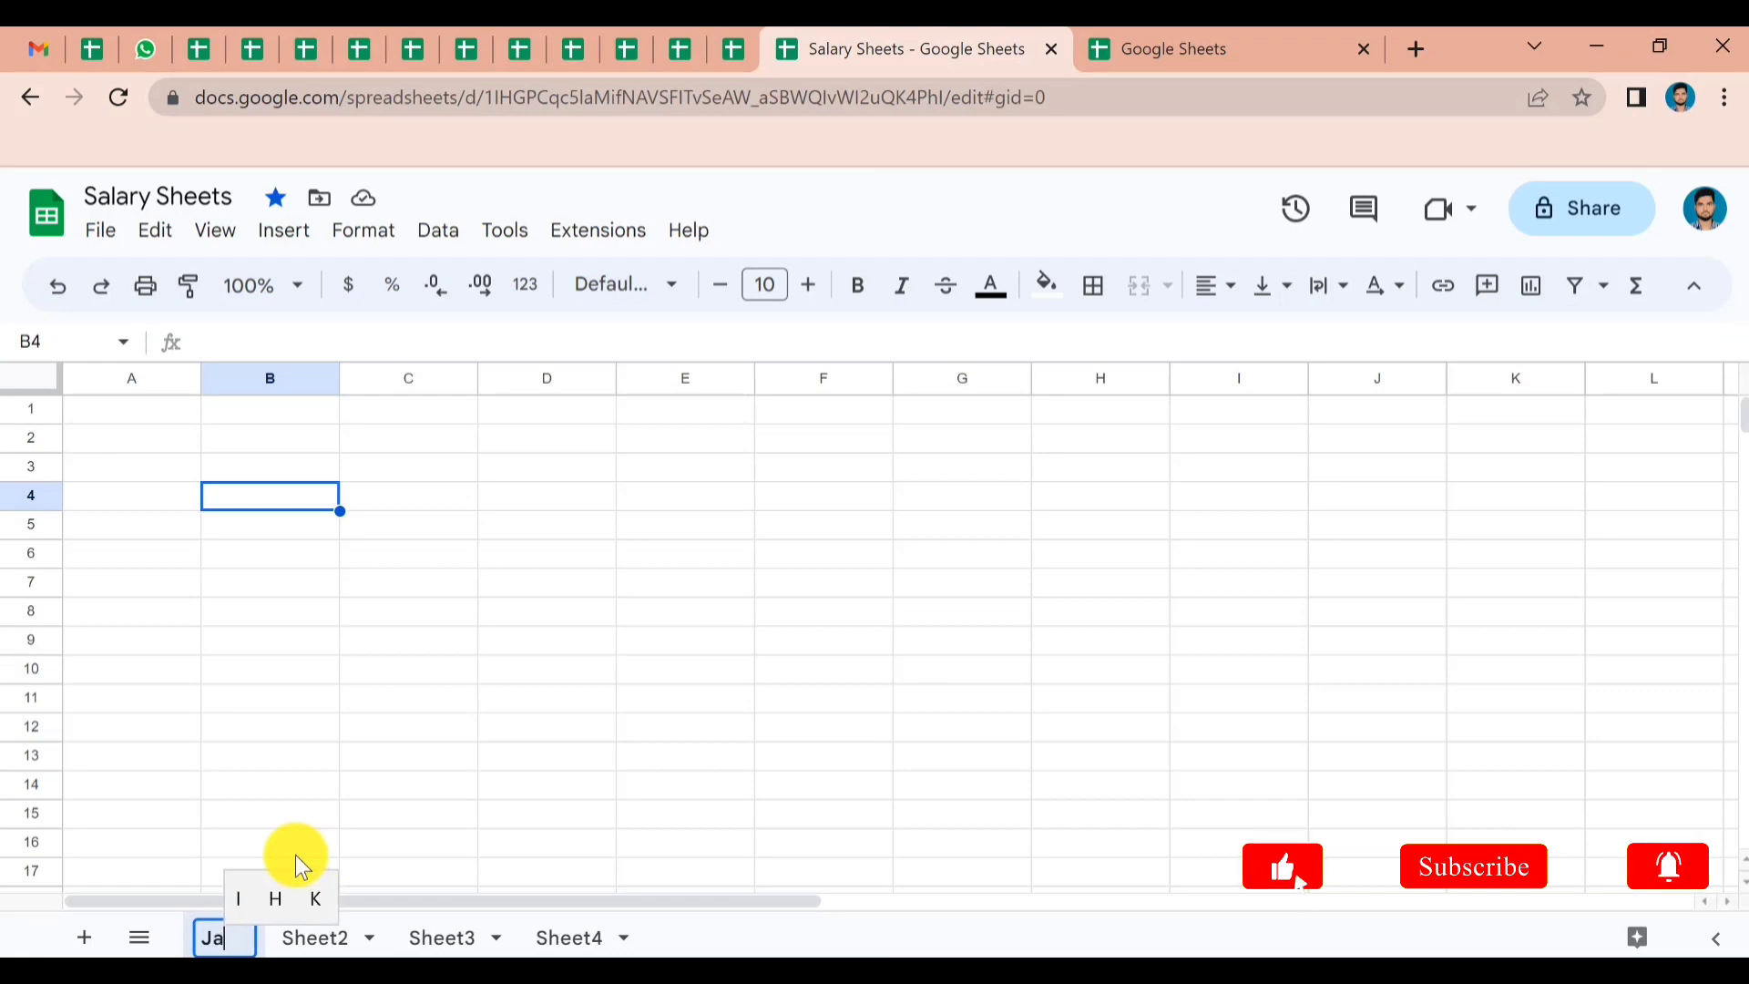
pyautogui.write('ry')
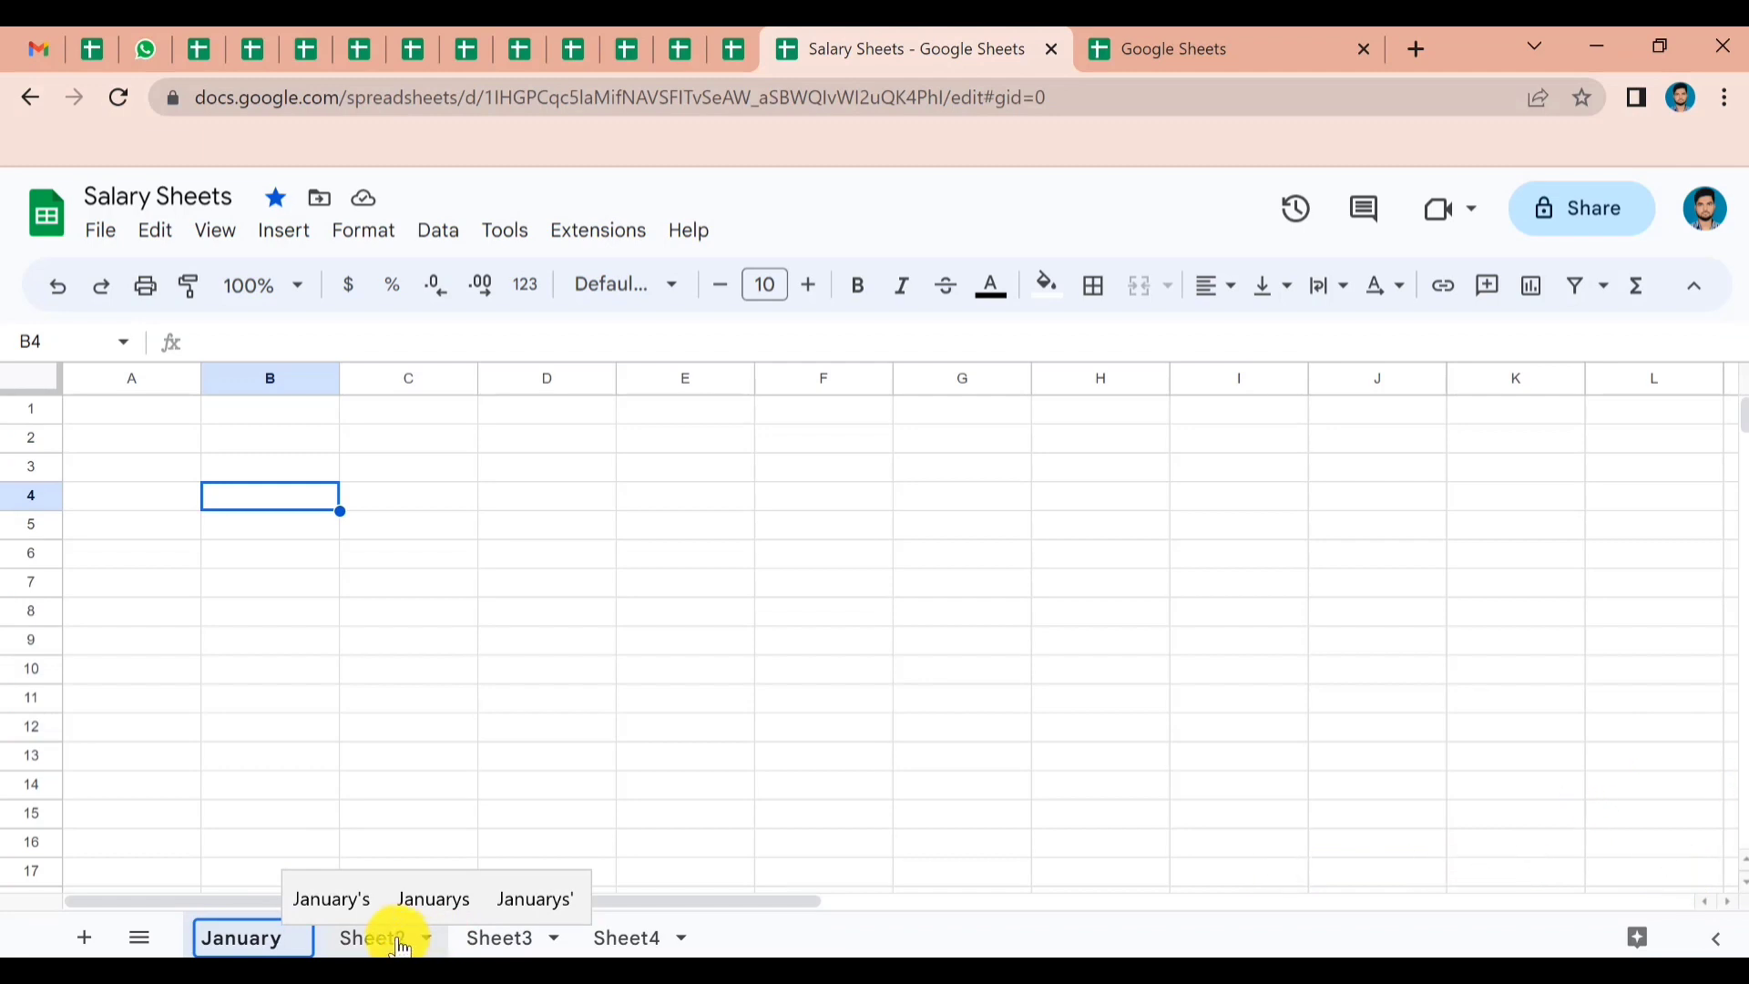
# - Rename Sheet2 as "February"
pyautogui.doubleClick(398, 945)
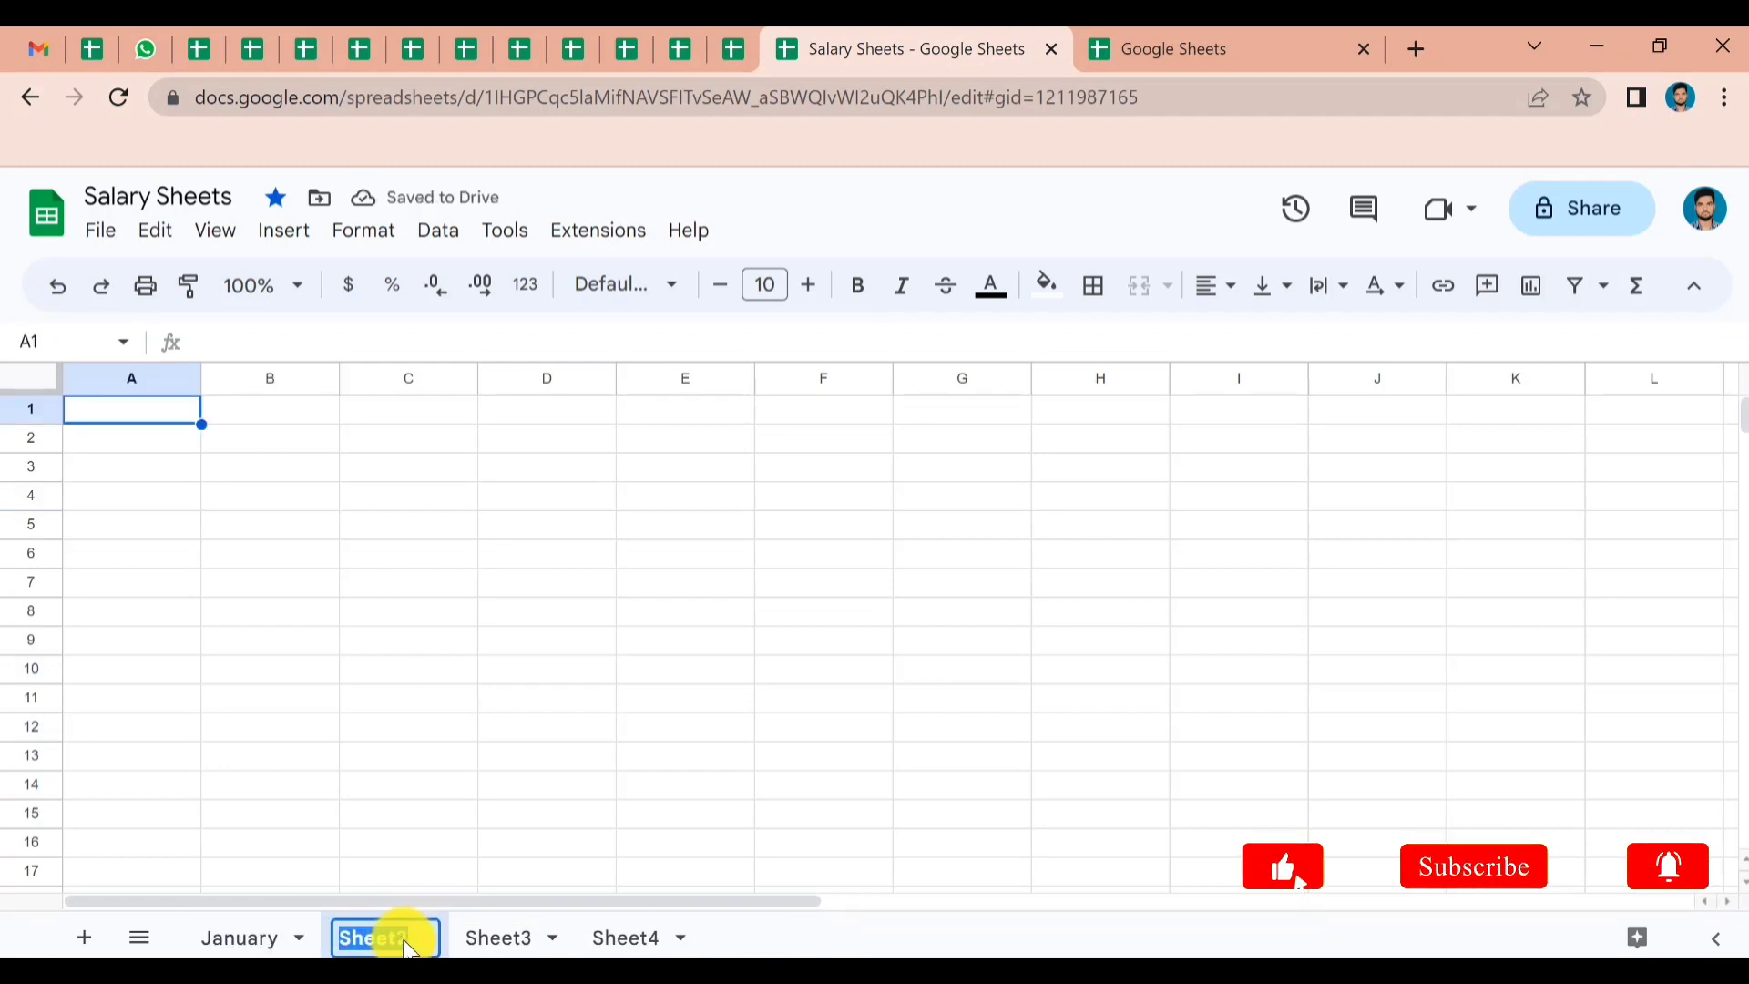
pyautogui.write('Fe')
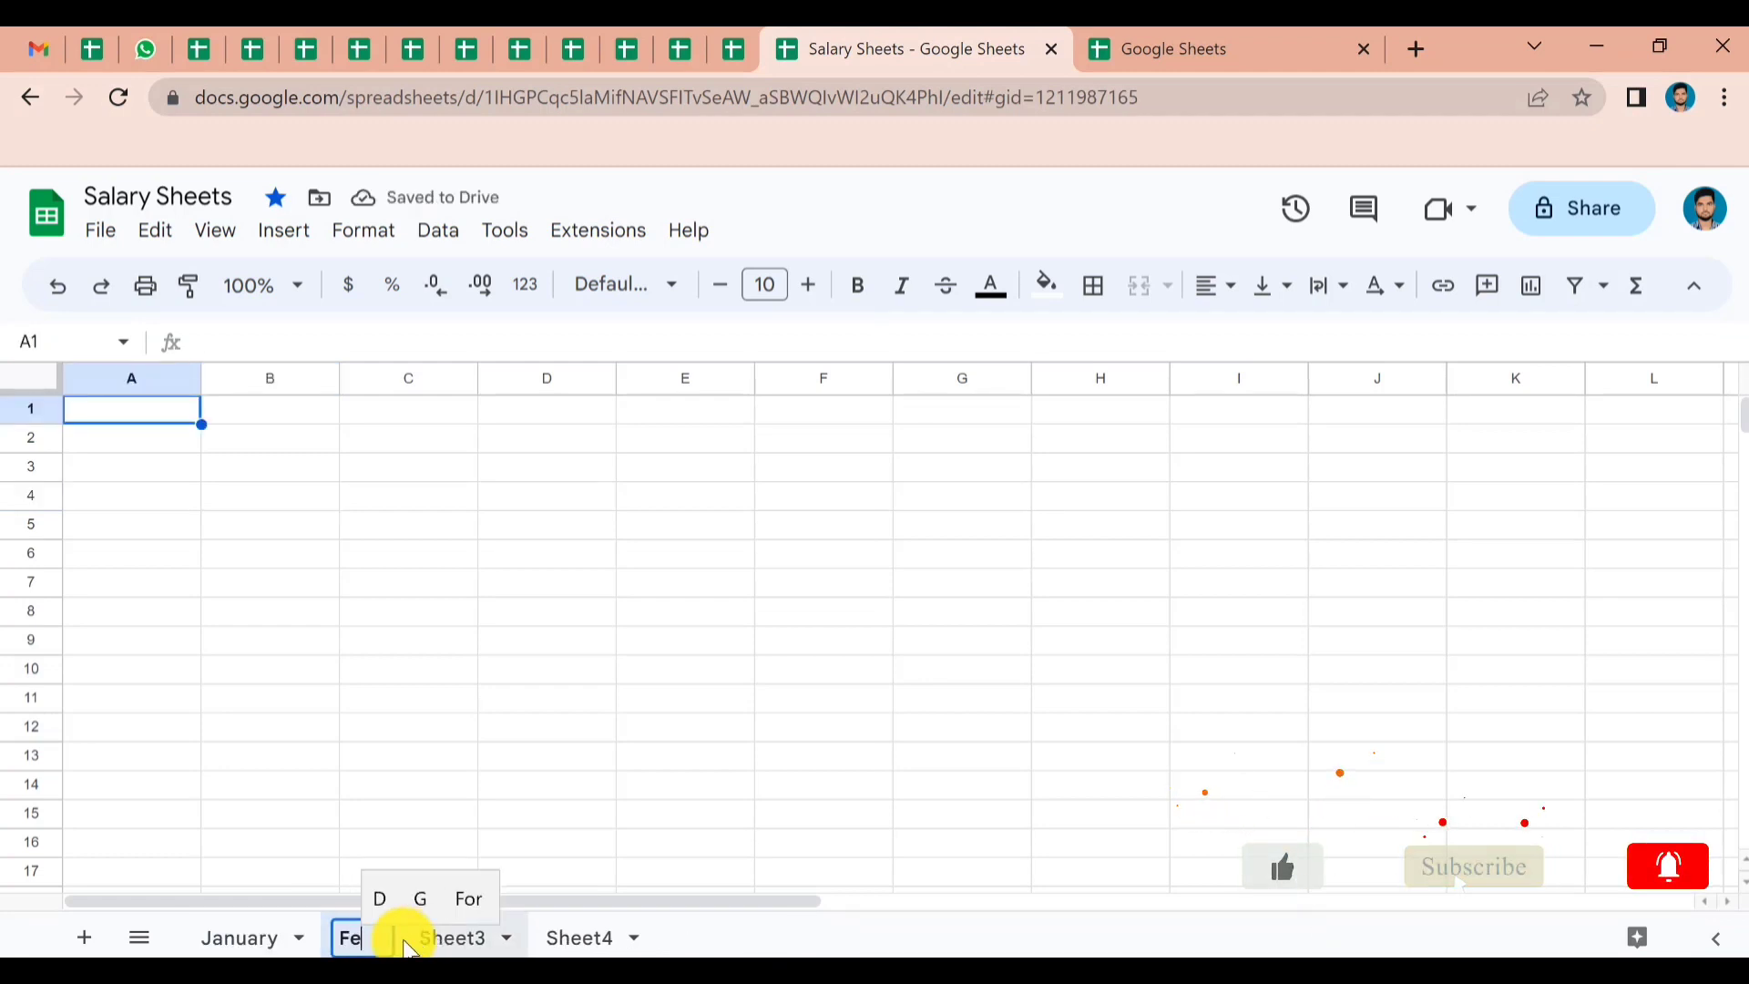
pyautogui.write('bruary')
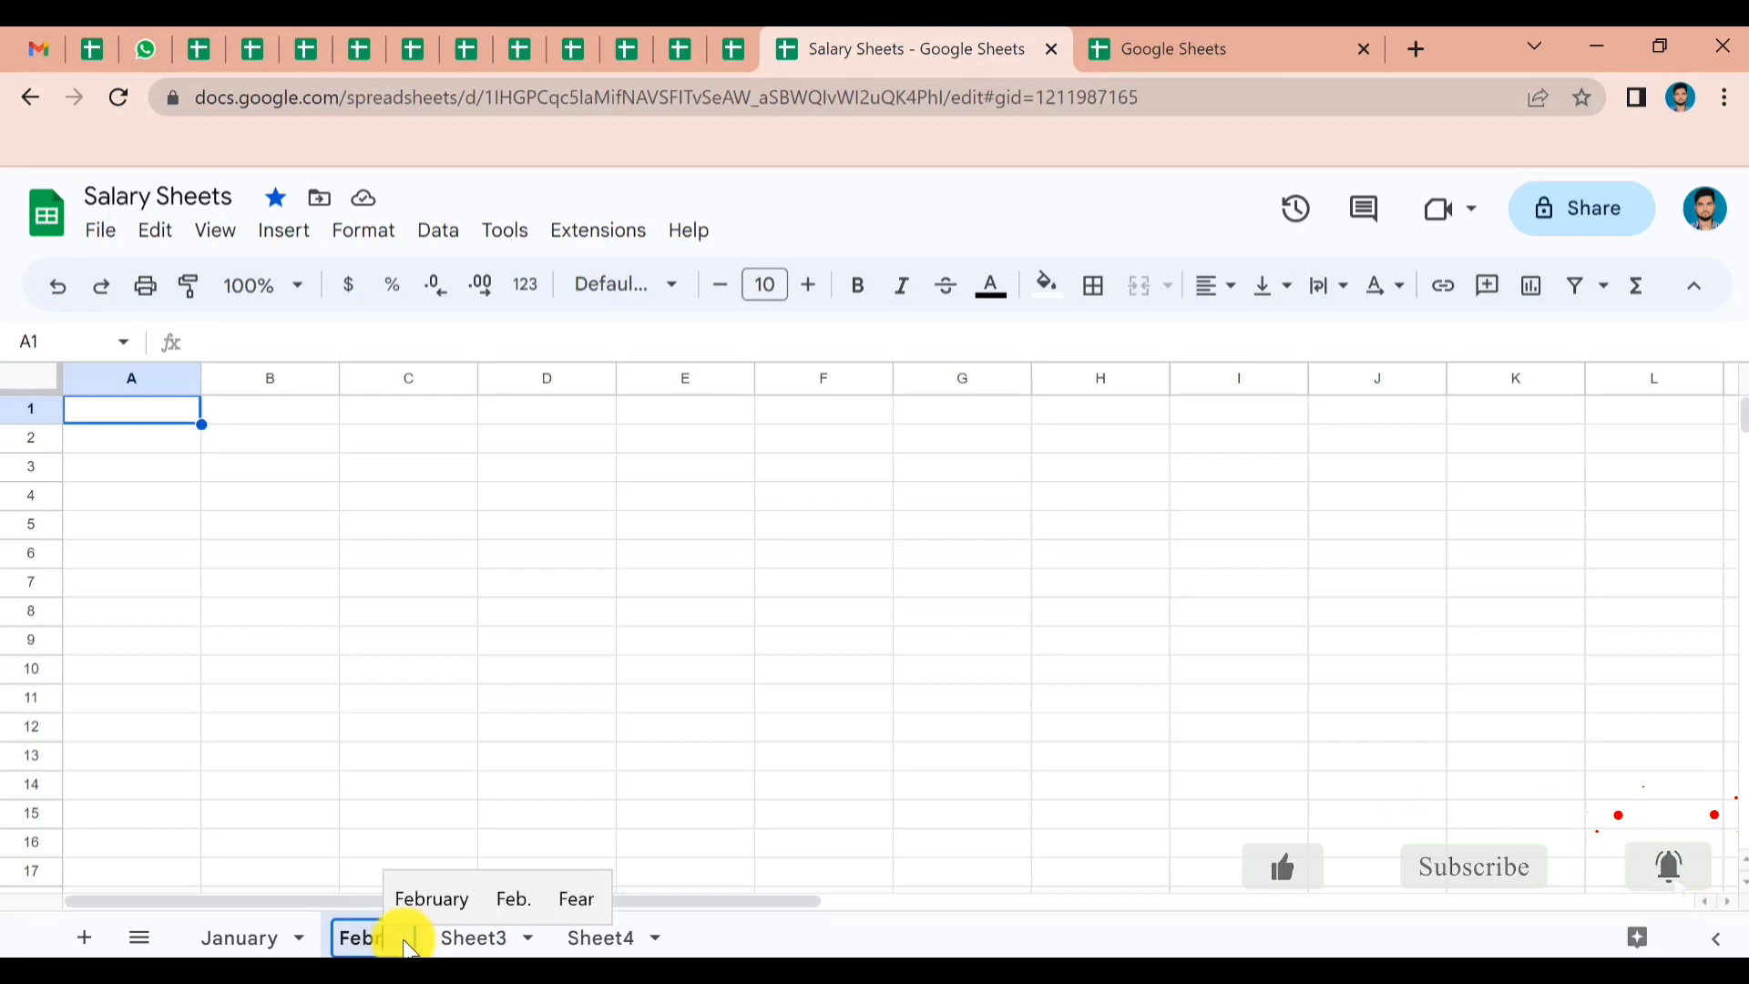
pyautogui.press('Return')
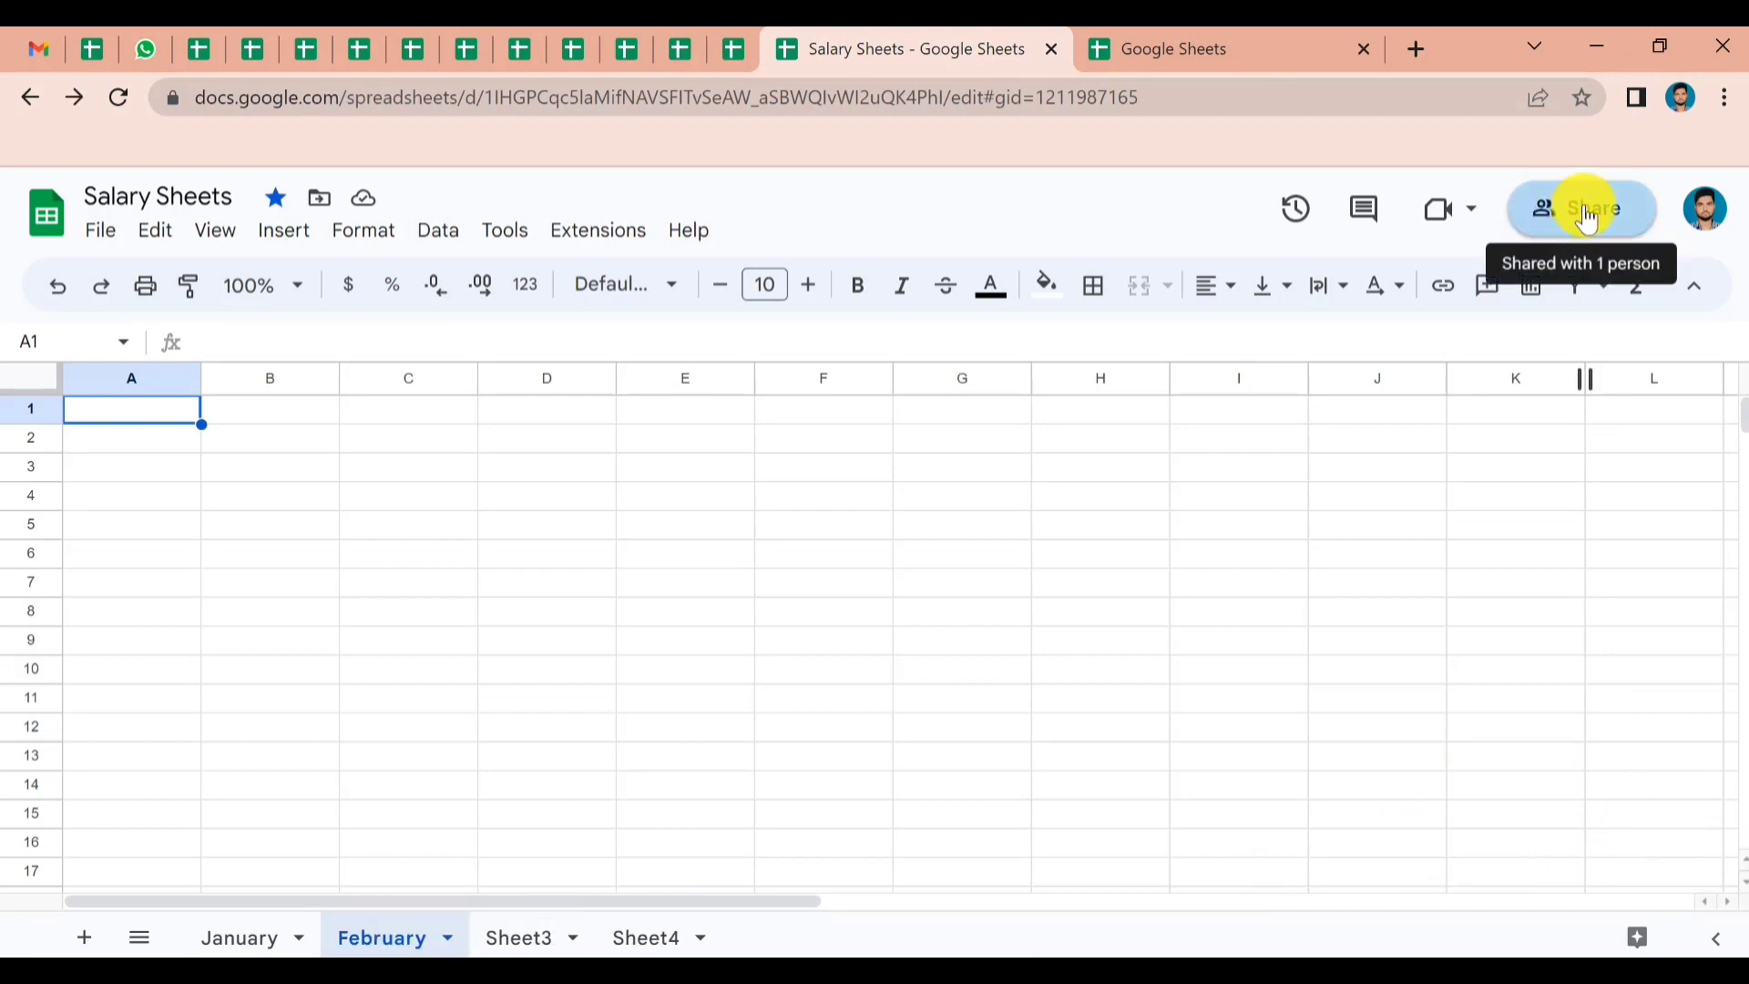
# - Open the sharing settings for the spreadsheet and add another person by pasting their e-mail address and choosing the matching contact
pyautogui.click(1586, 221)
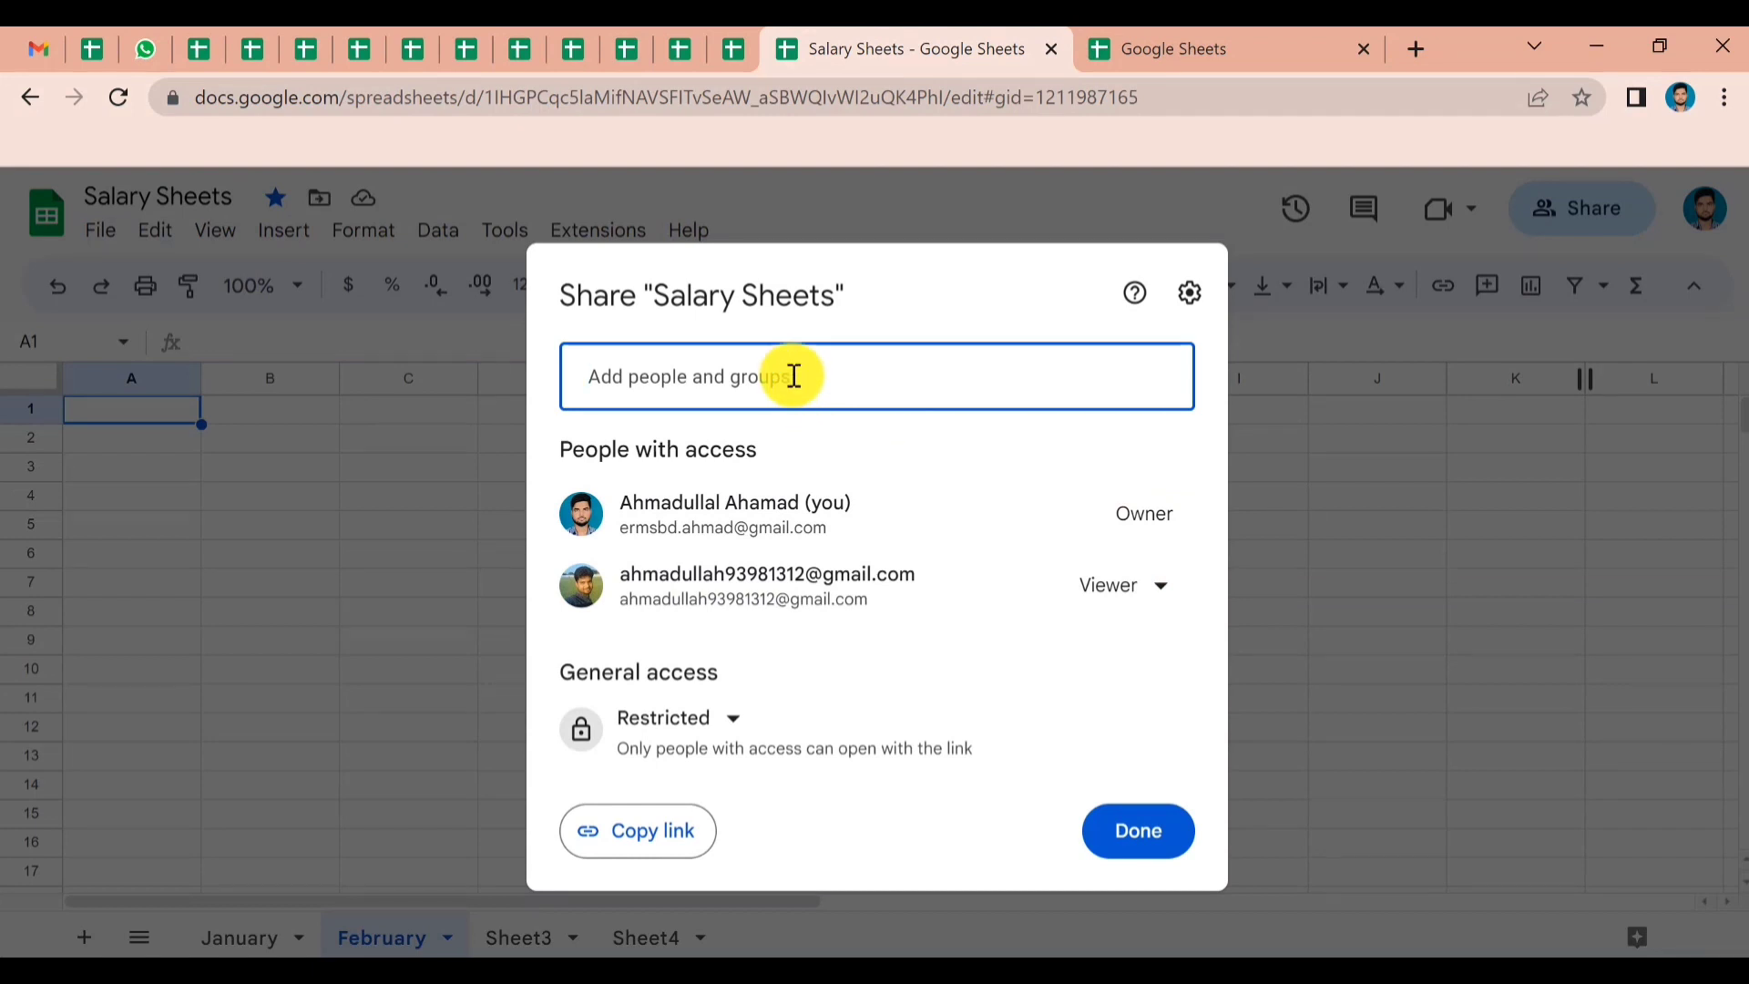
pyautogui.hotkey('ctrl', 'v')
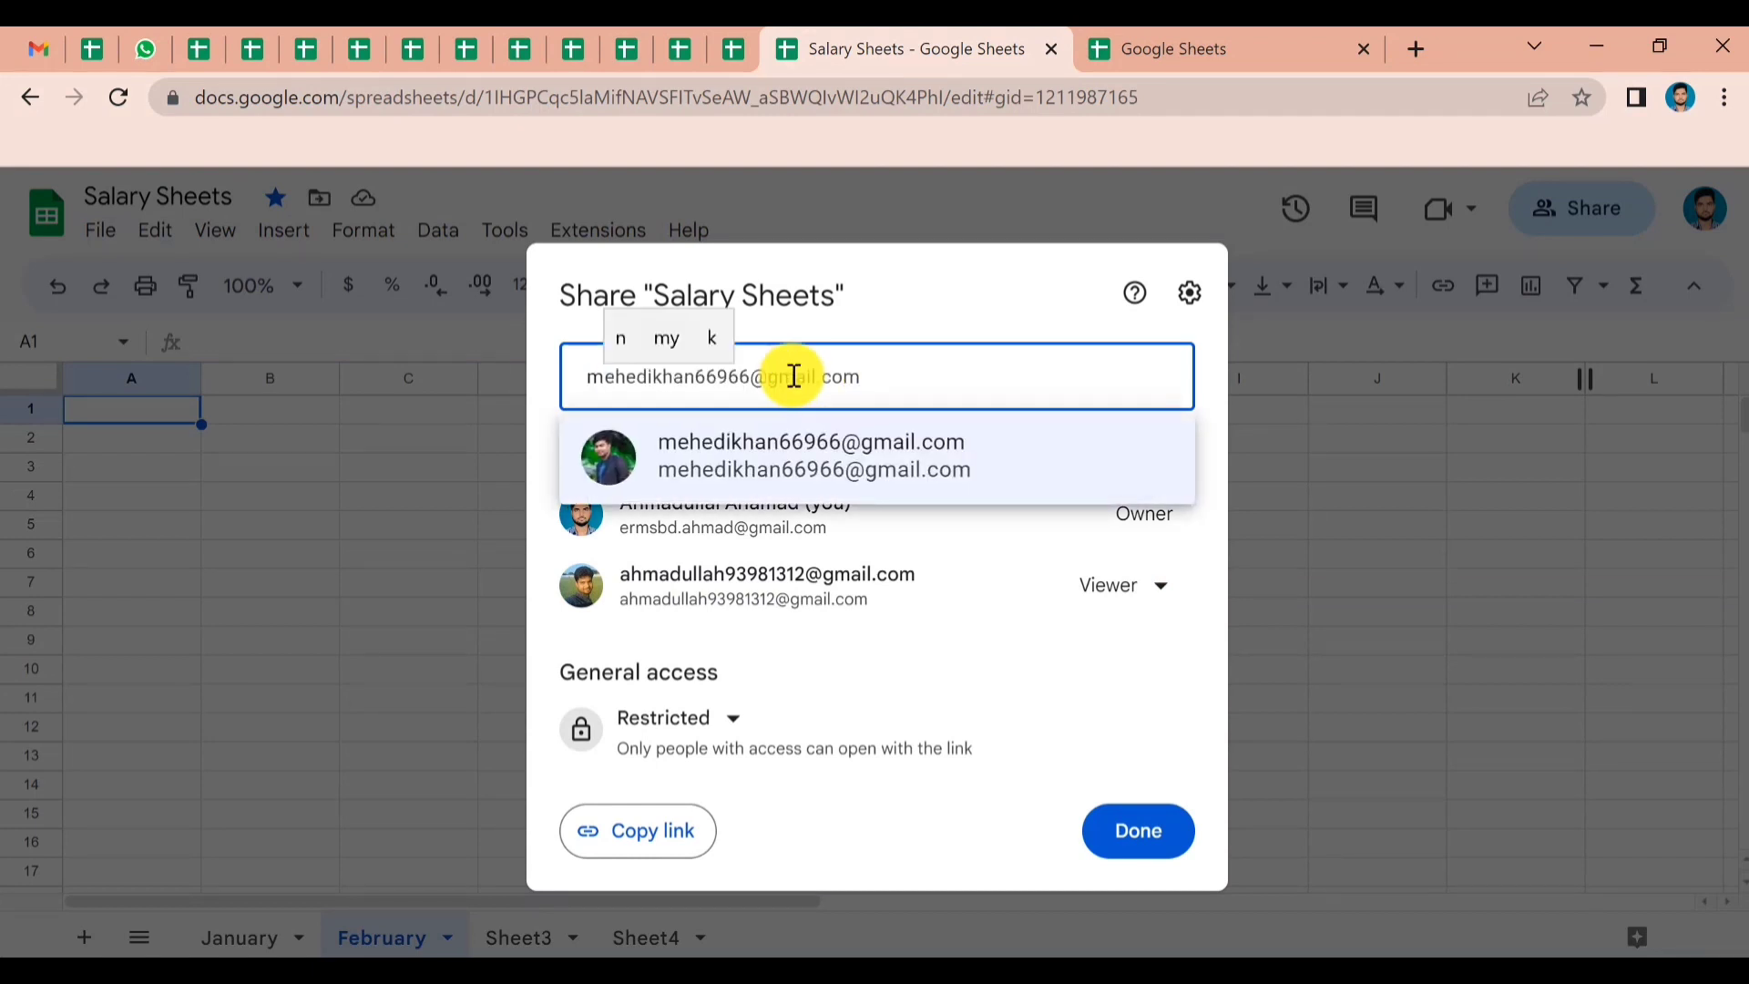
pyautogui.press('Right')
pyautogui.press('Right')
pyautogui.press('Right')
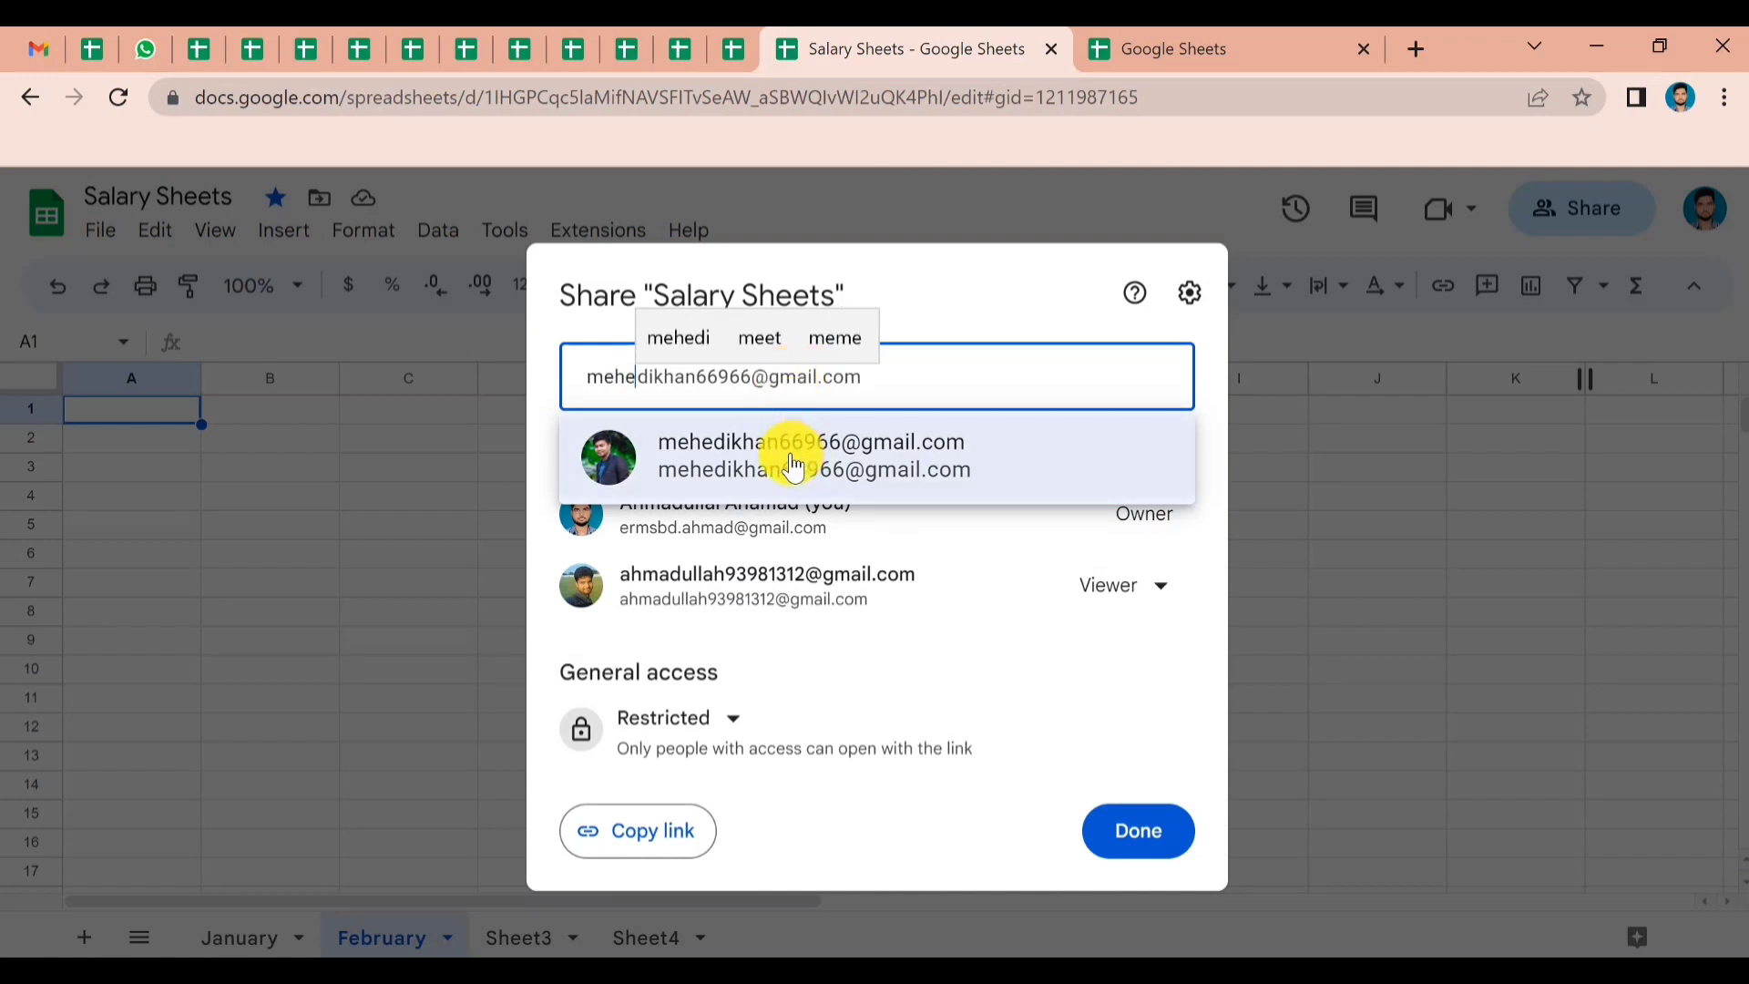
pyautogui.moveTo(793, 467)
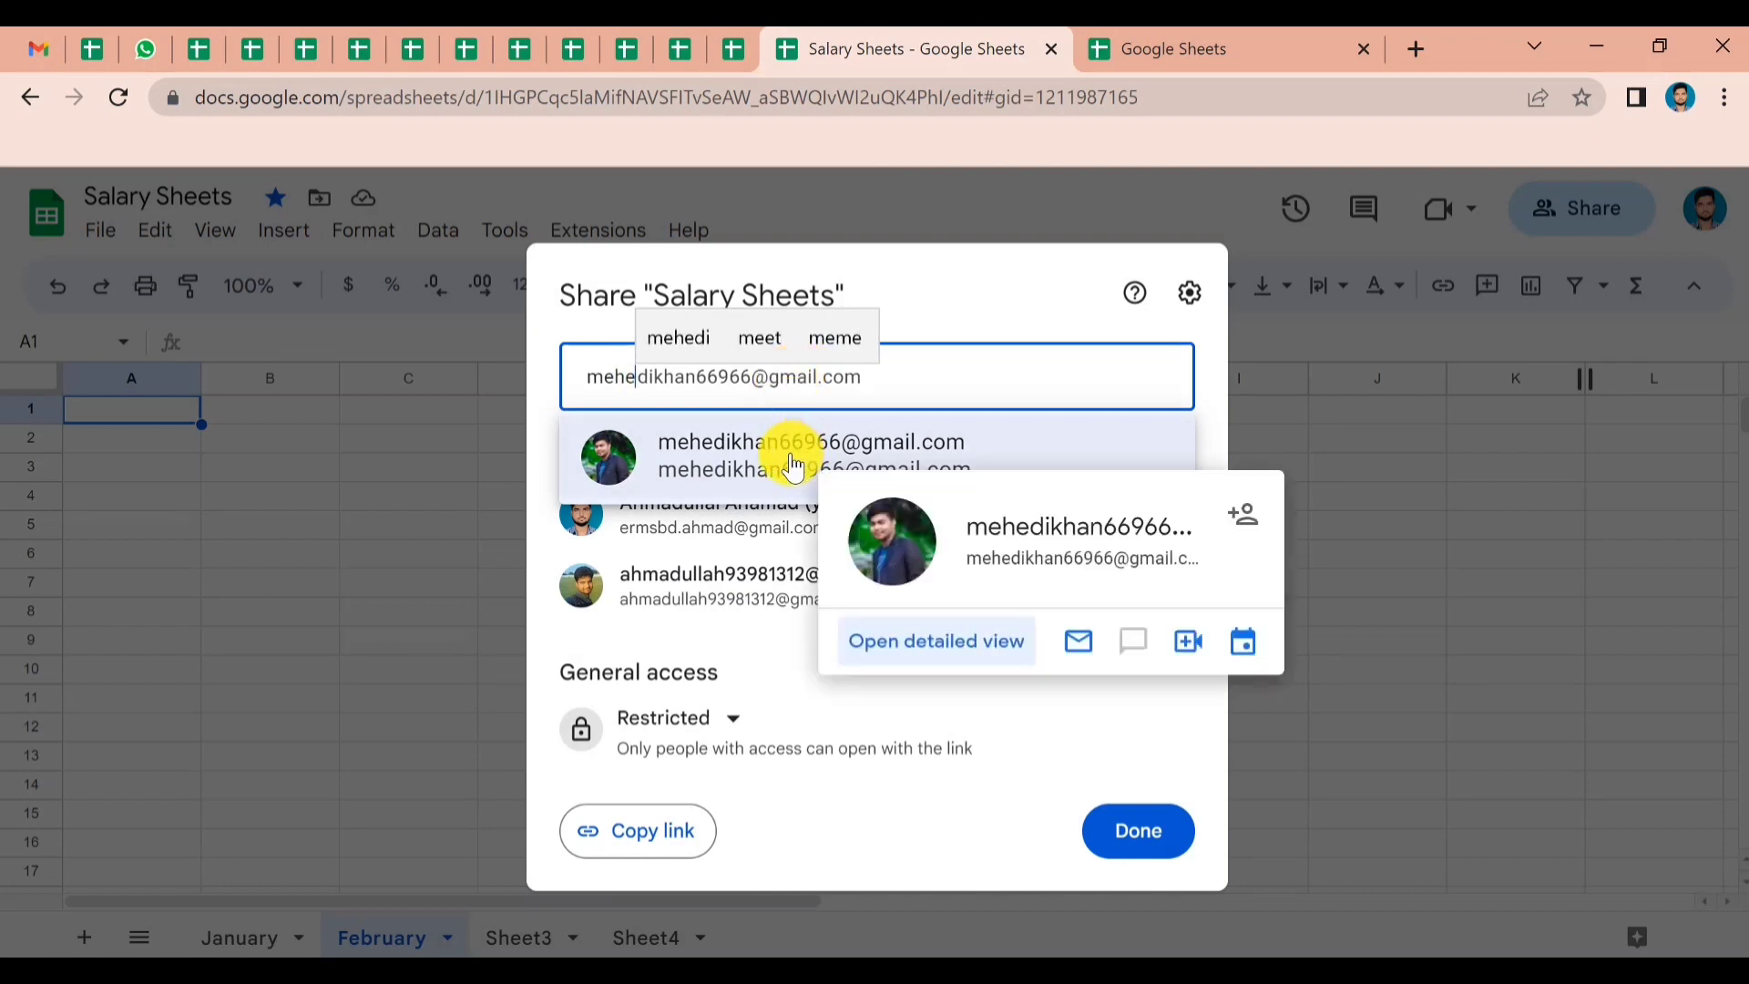
pyautogui.click(794, 467)
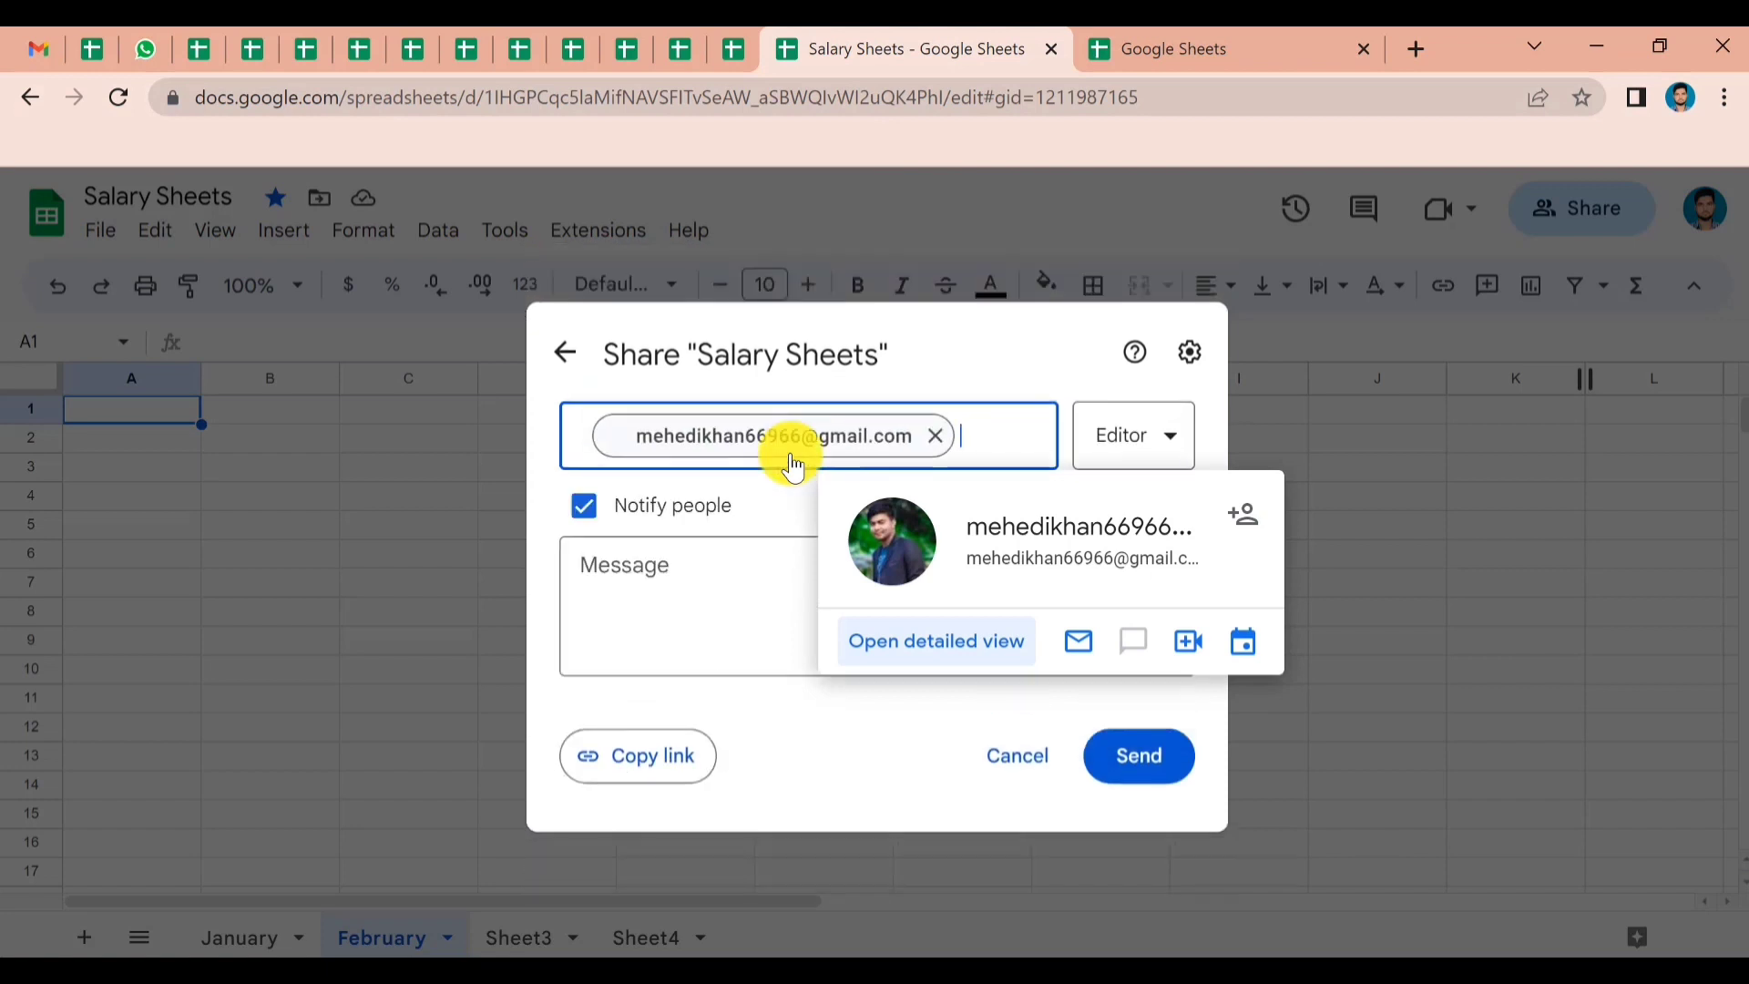
# - Try the Commenter role and the Viewer role for the person being added to the shared spreadsheet
pyautogui.click(1172, 453)
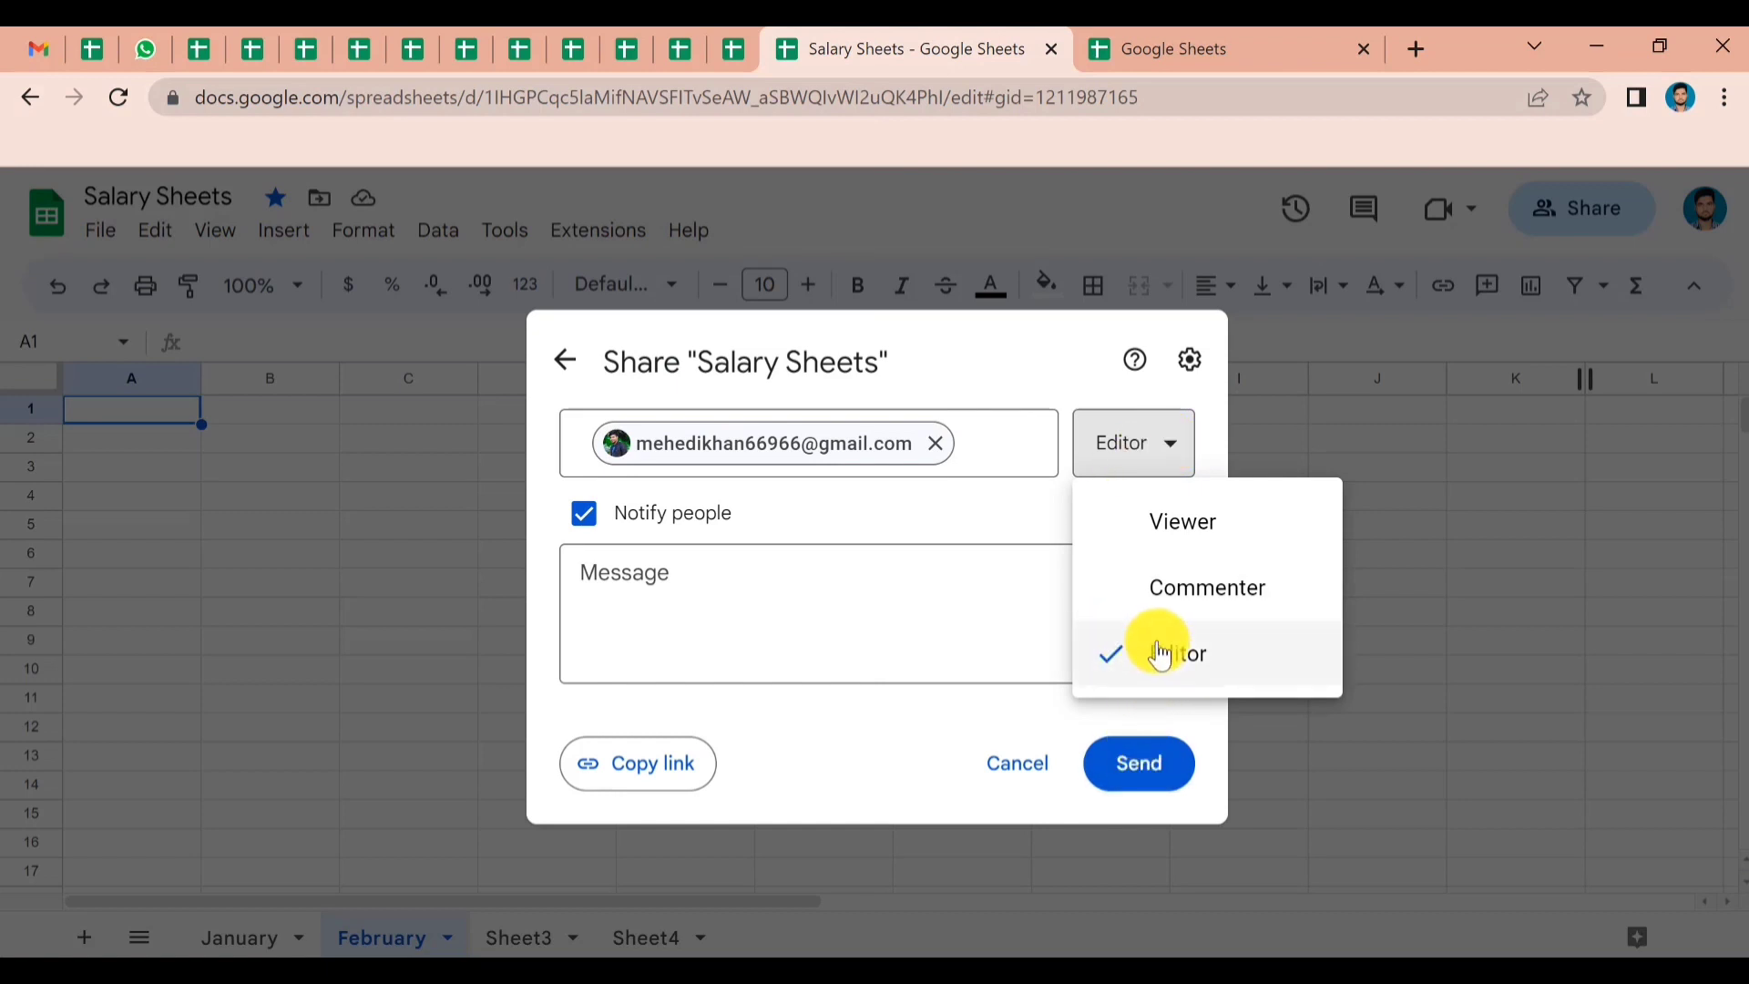
pyautogui.click(1157, 594)
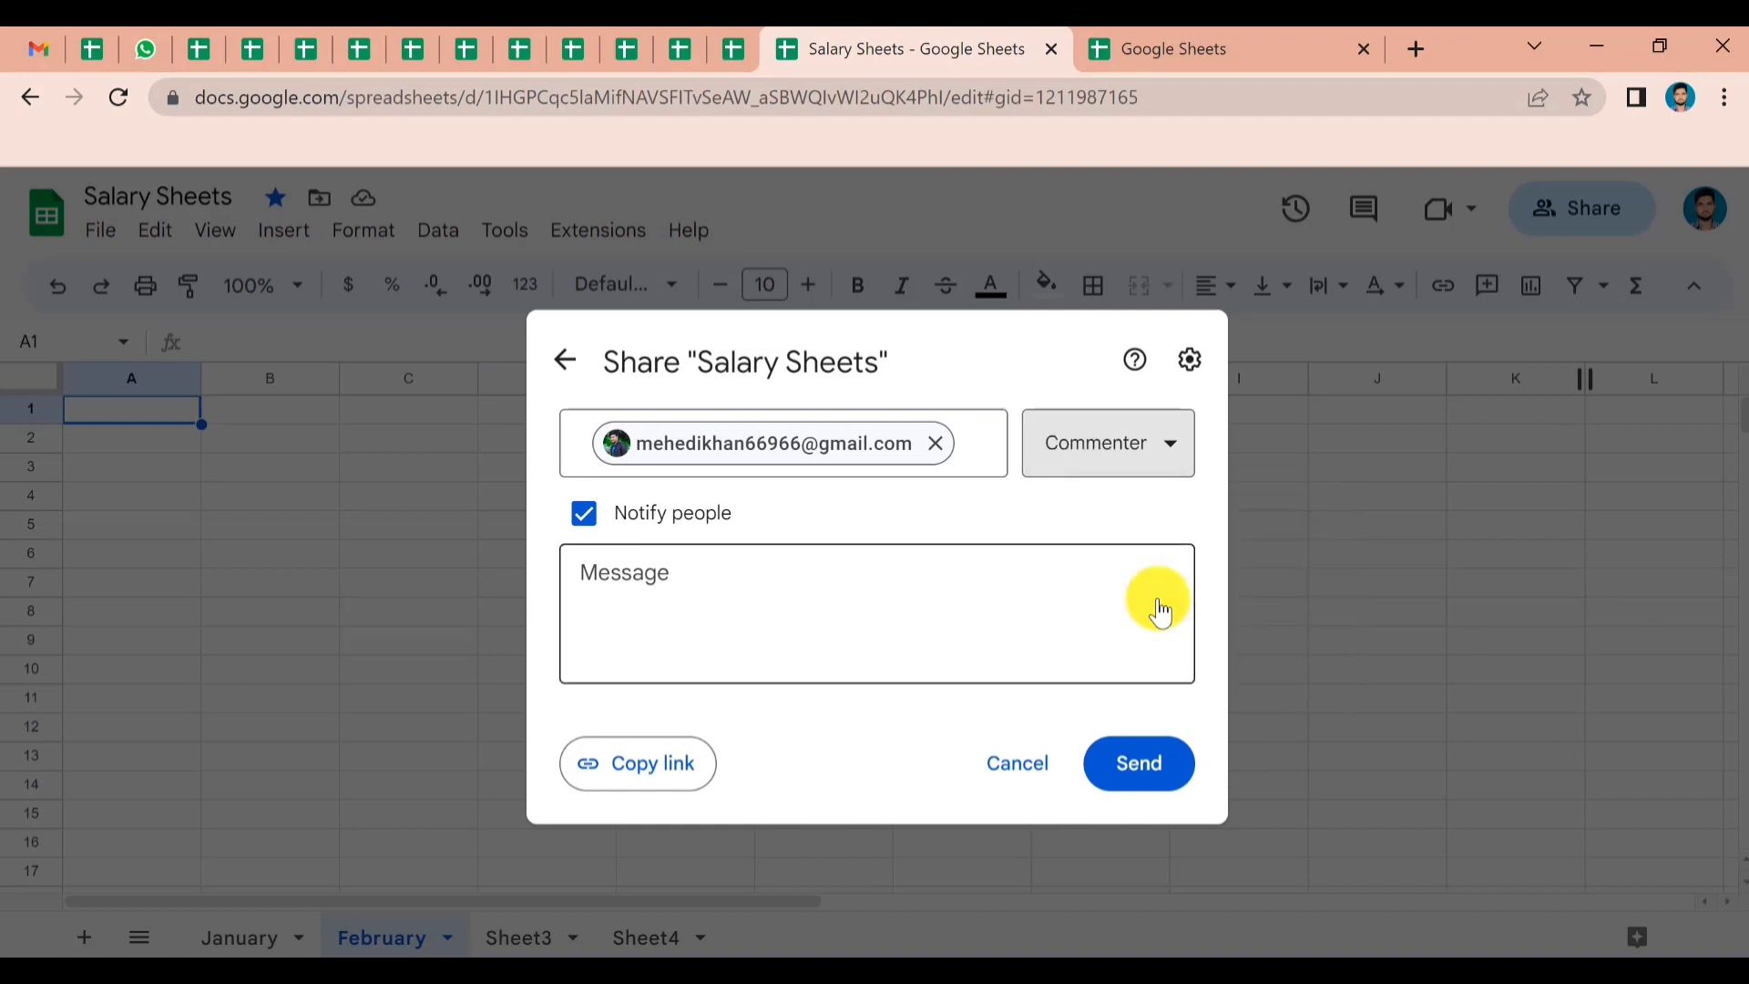
pyautogui.click(1126, 443)
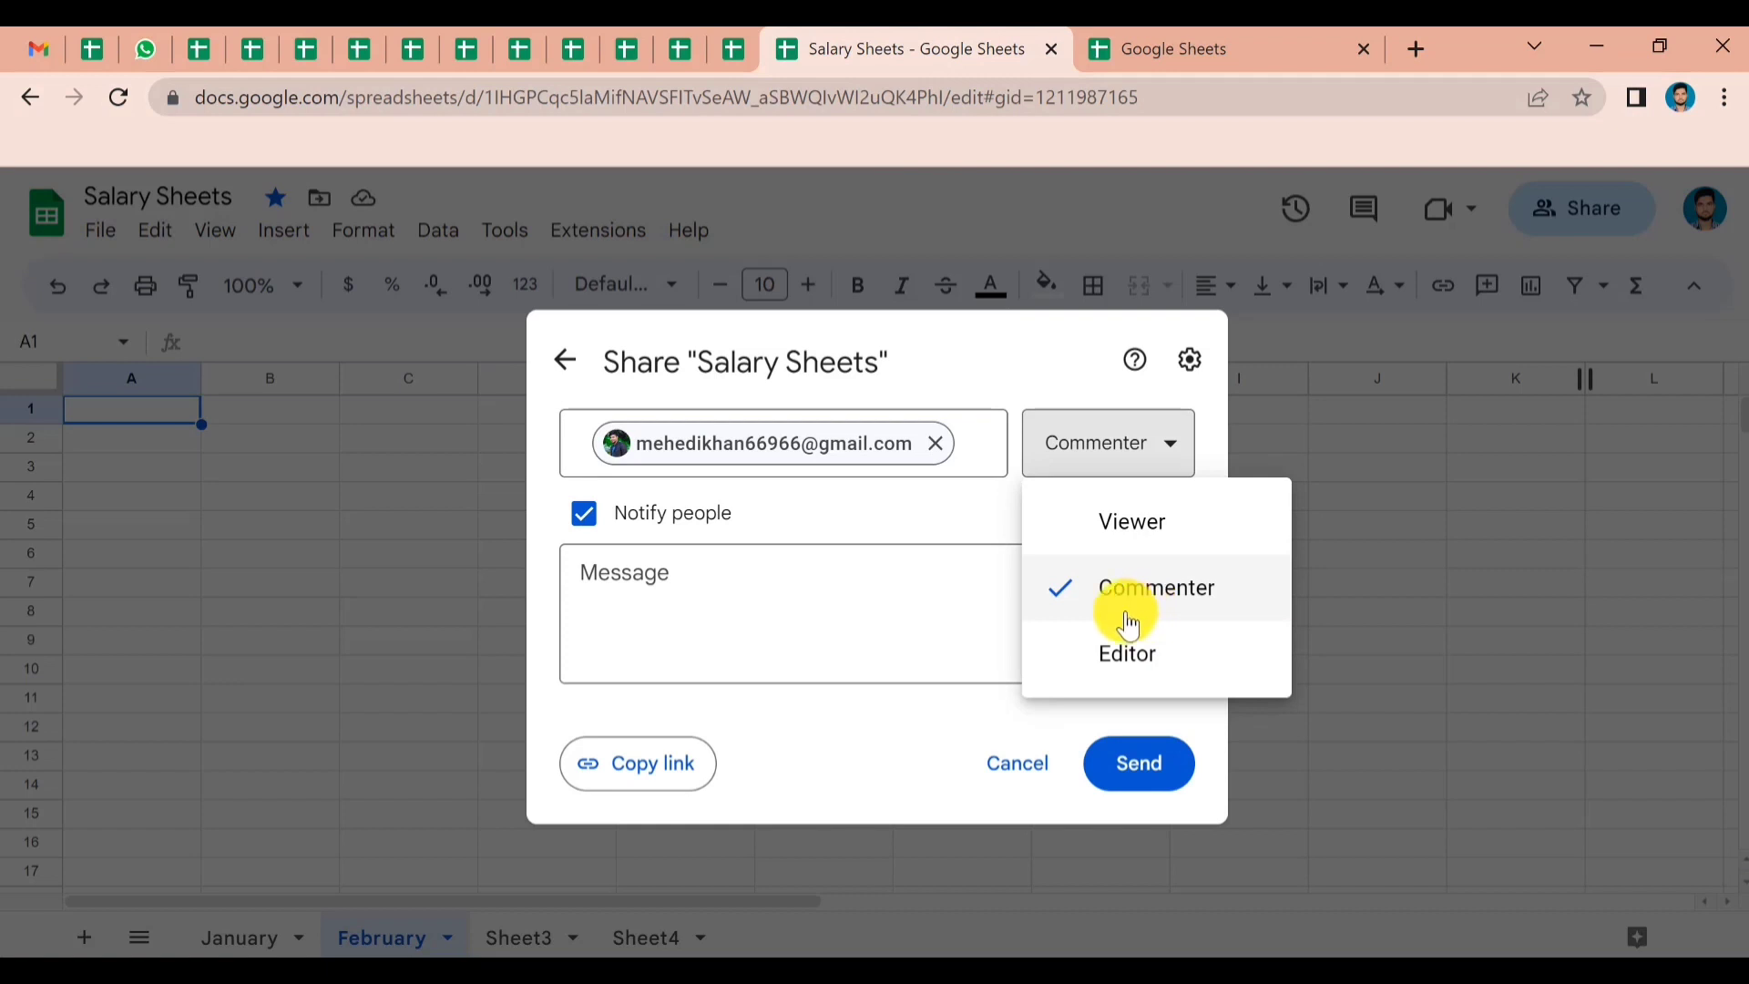
pyautogui.click(1125, 524)
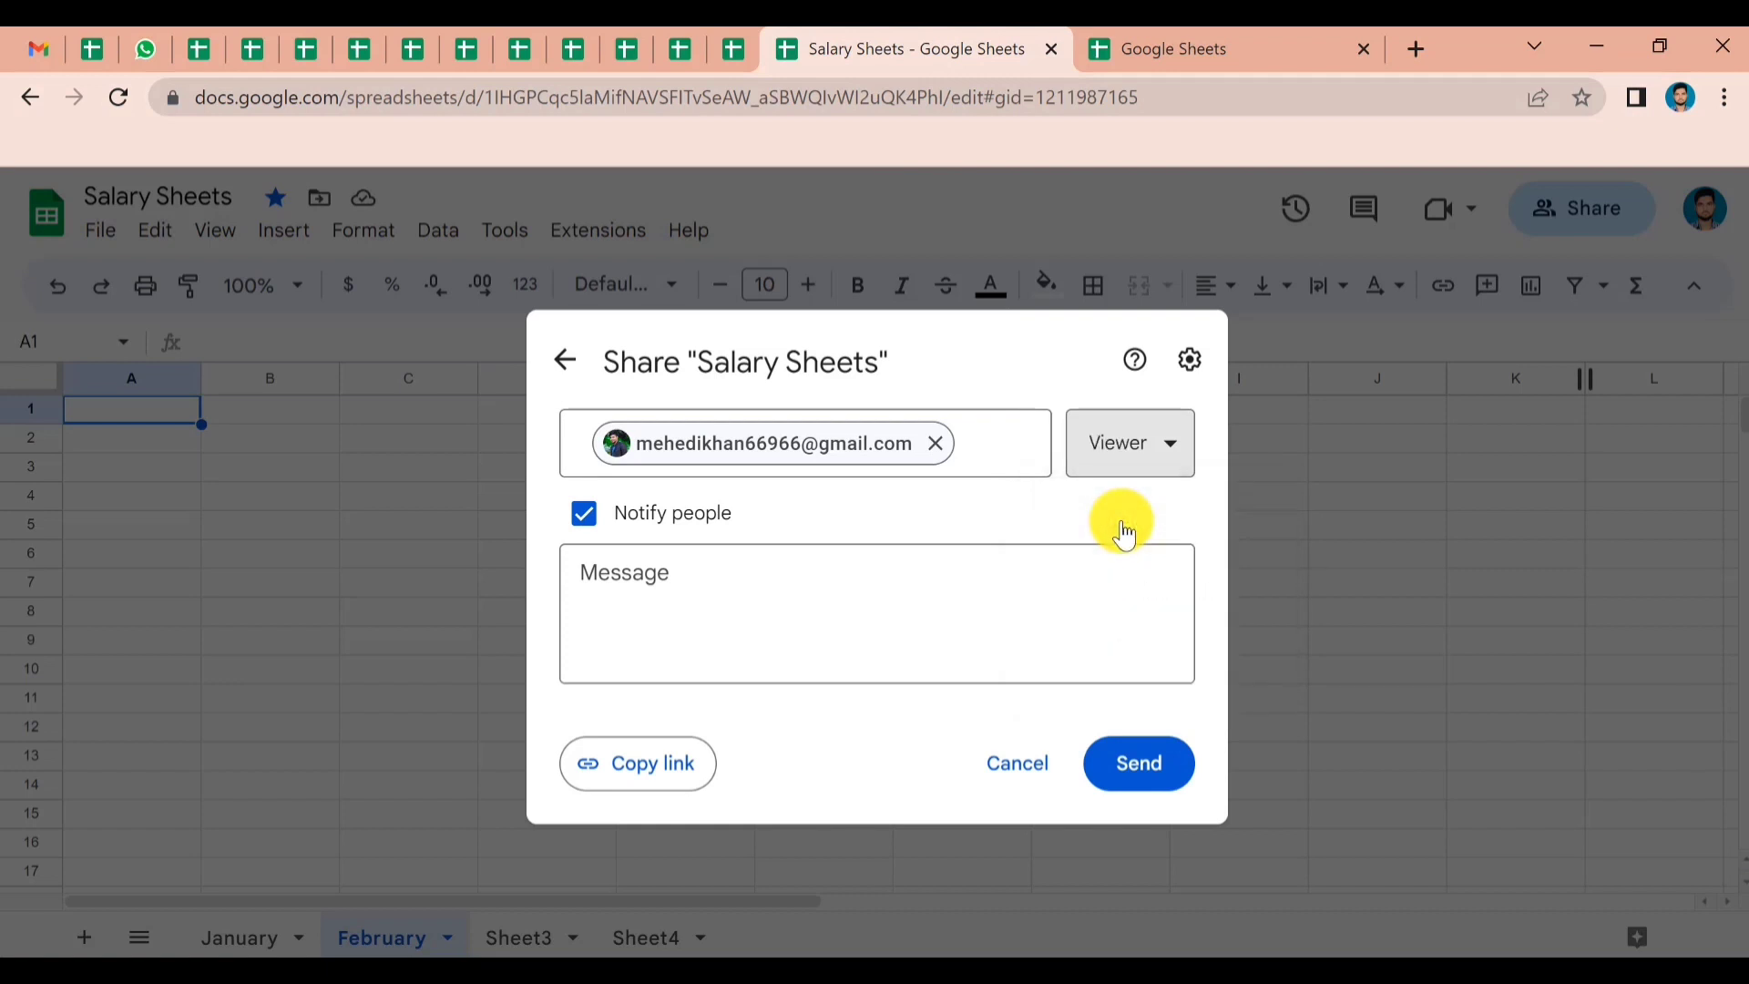
# - Set the added person's access role to Editor and send the sharing invitation with notification
pyautogui.click(1129, 451)
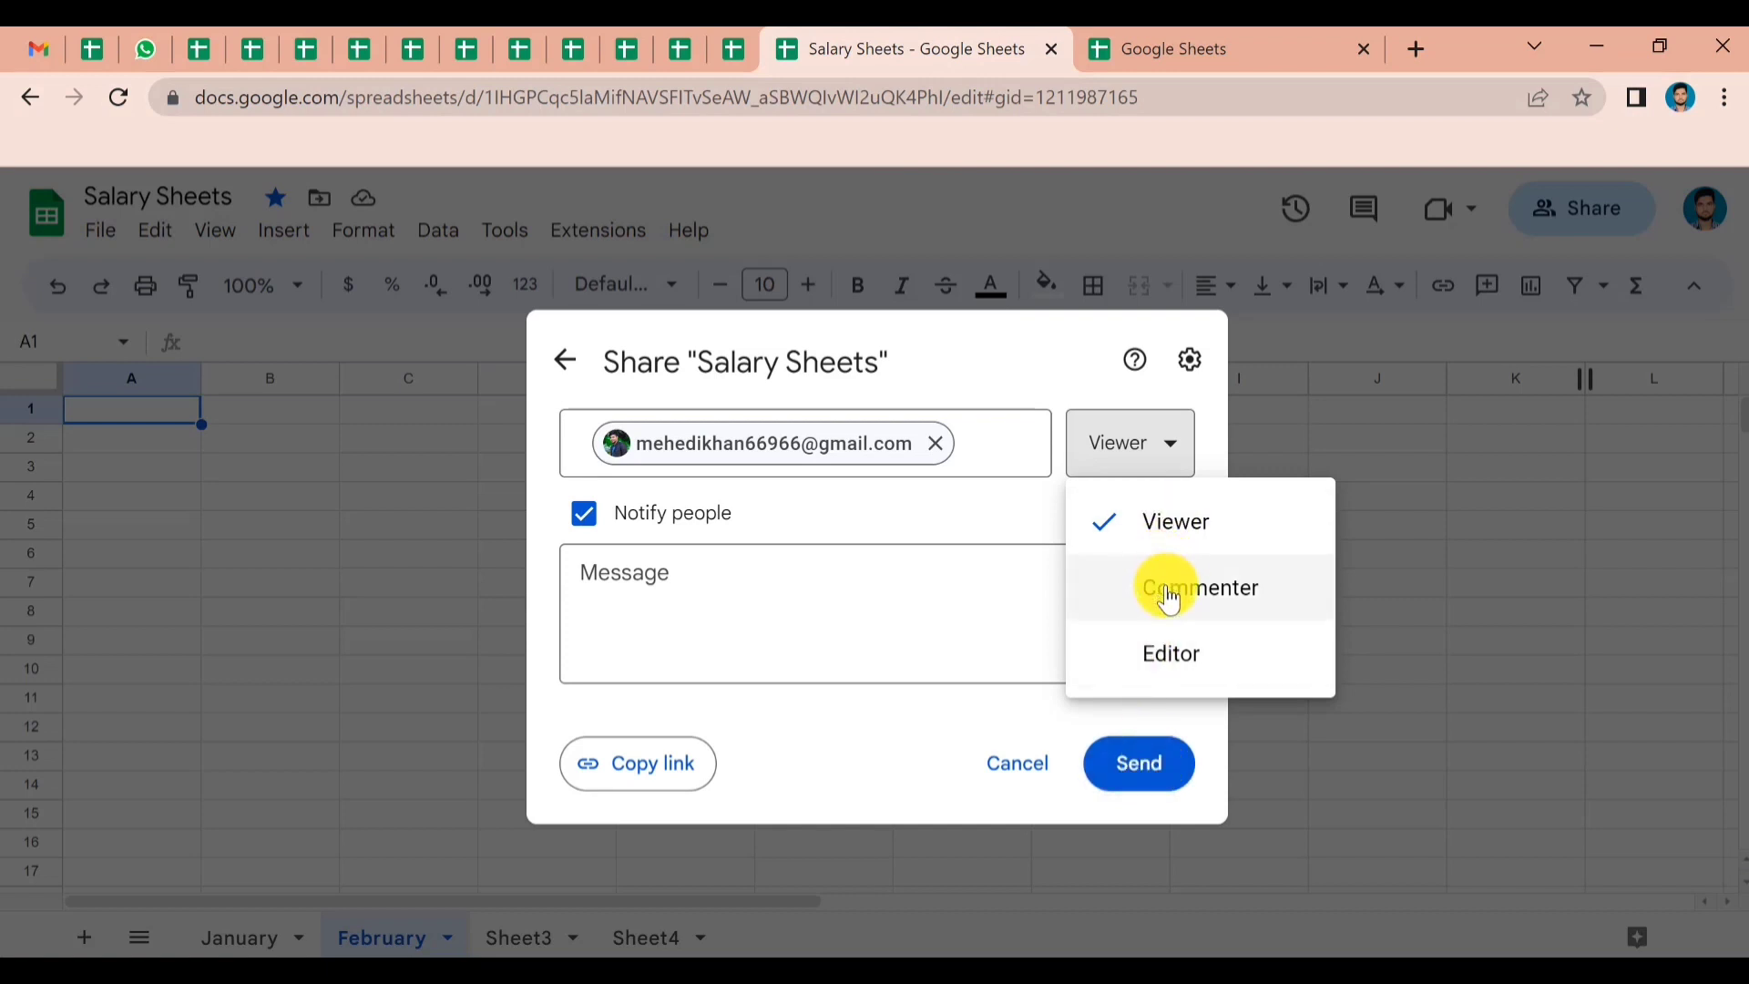
pyautogui.click(1167, 673)
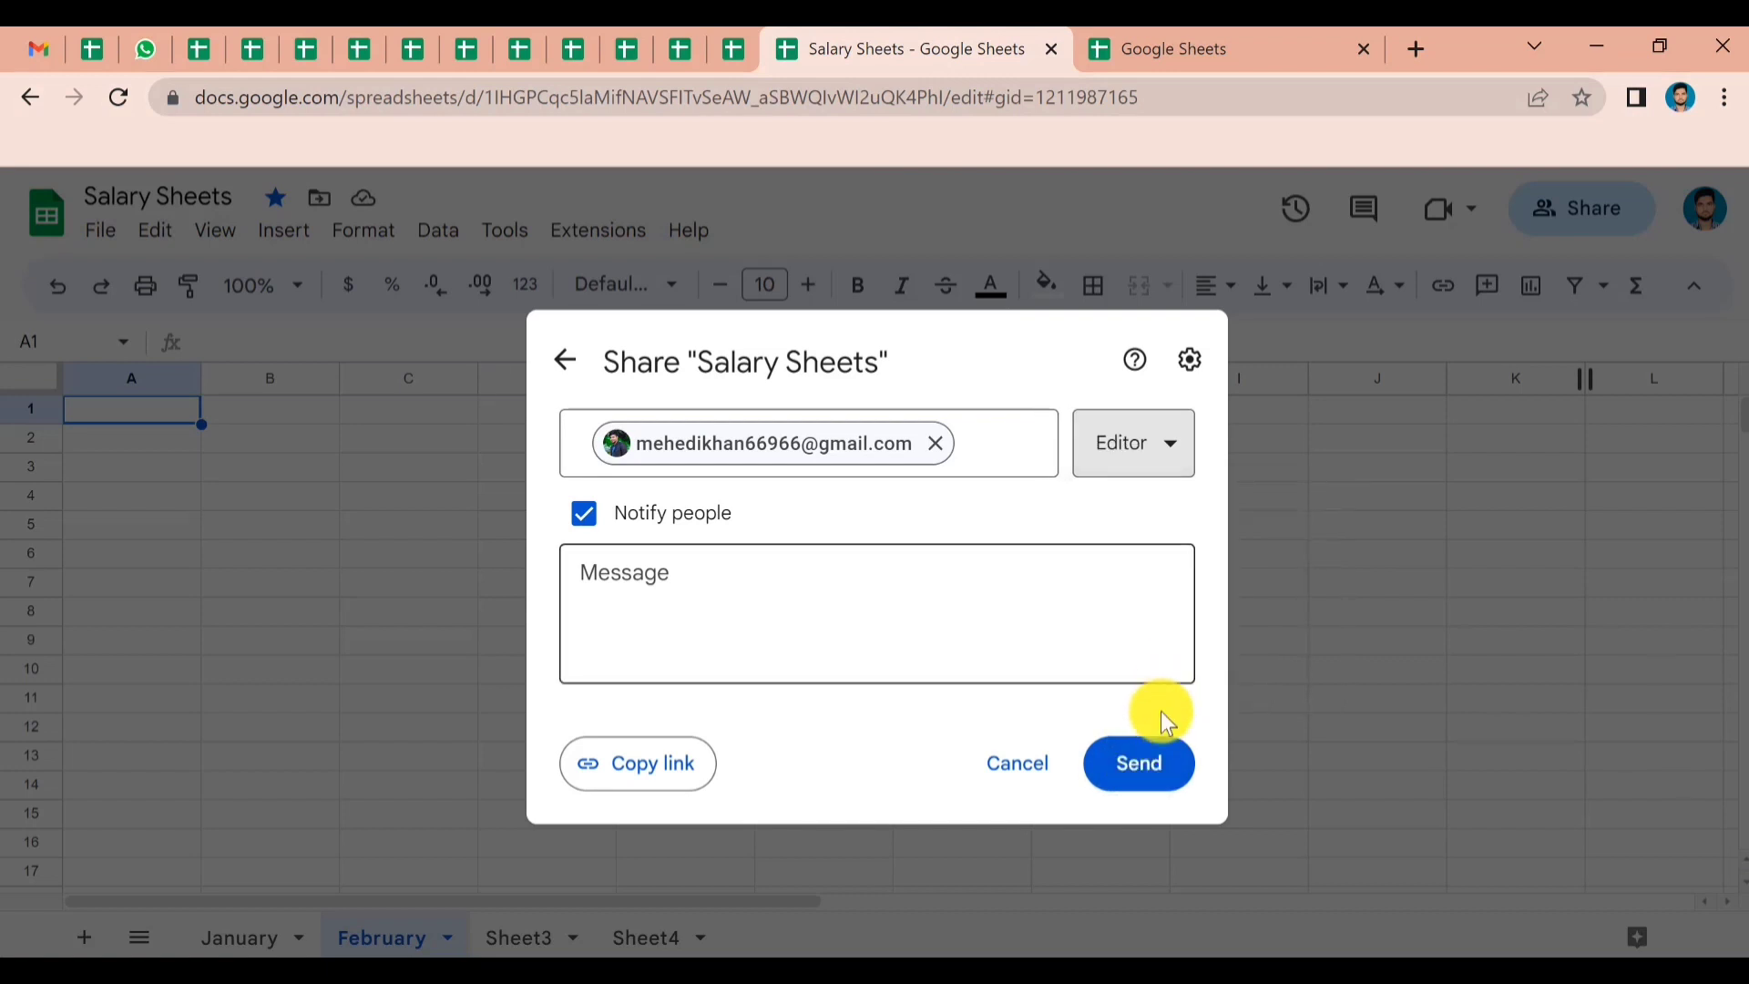
pyautogui.click(1158, 770)
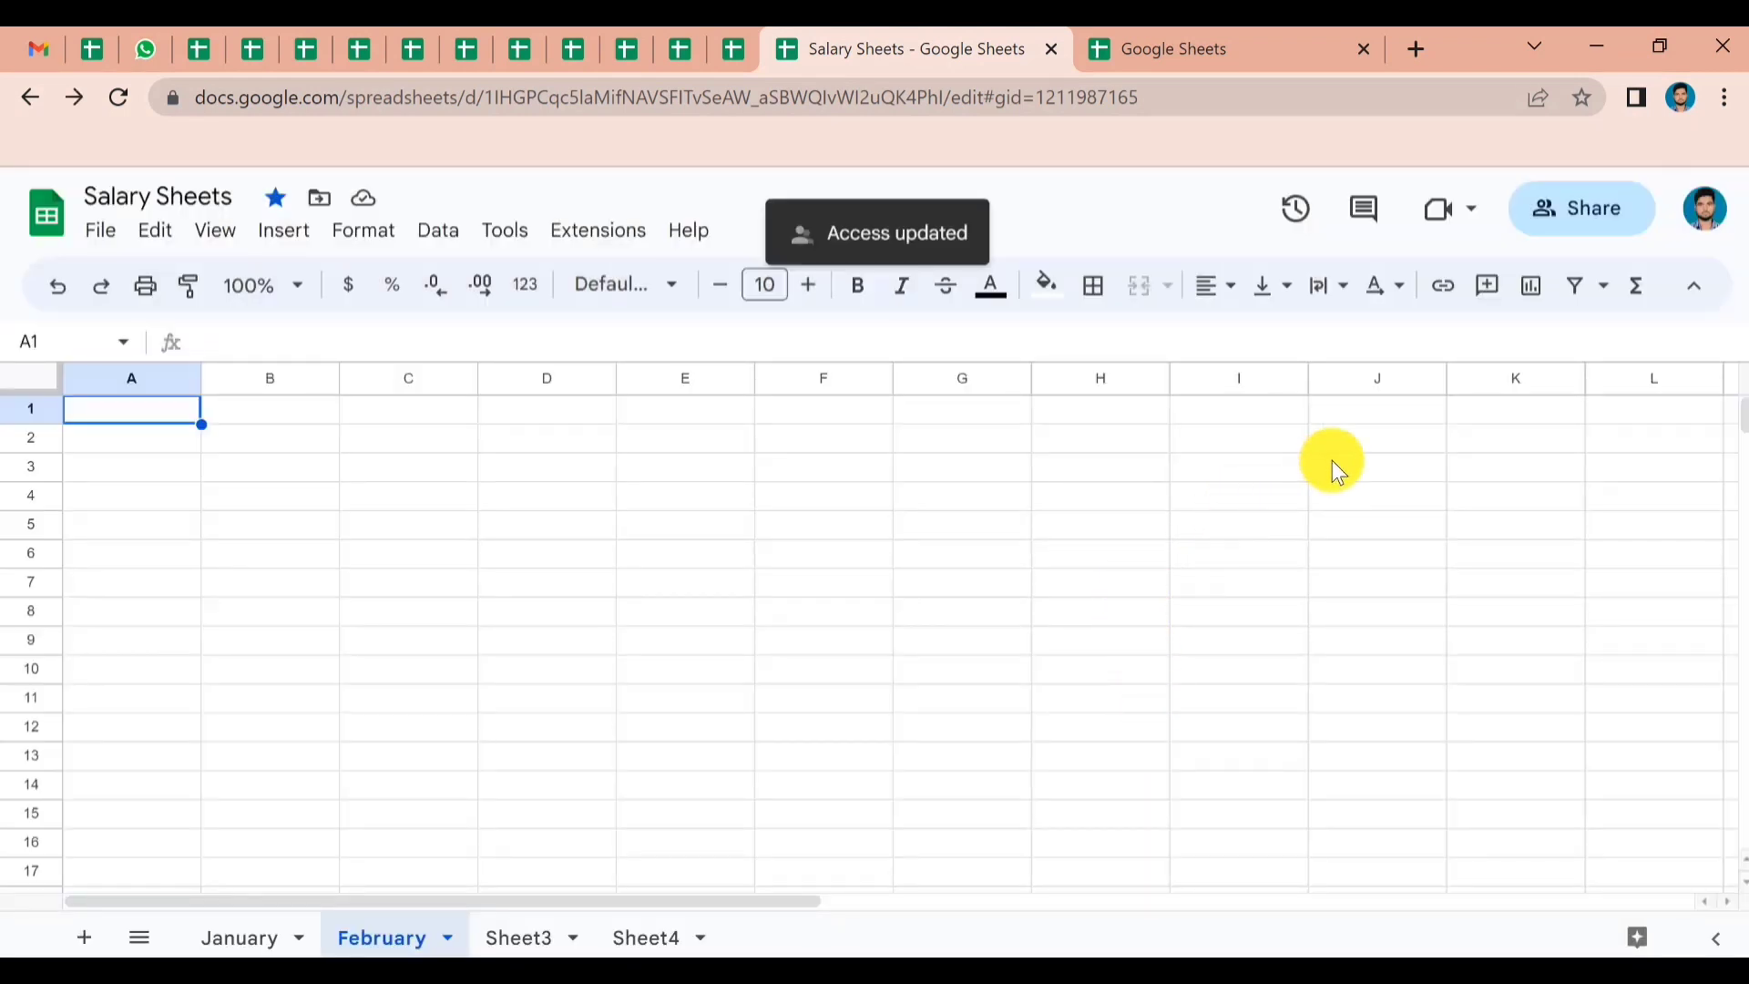
# - Reopen the spreadsheet's sharing settings, check the newly added person in the list of people with access, and close the settings
pyautogui.click(1612, 215)
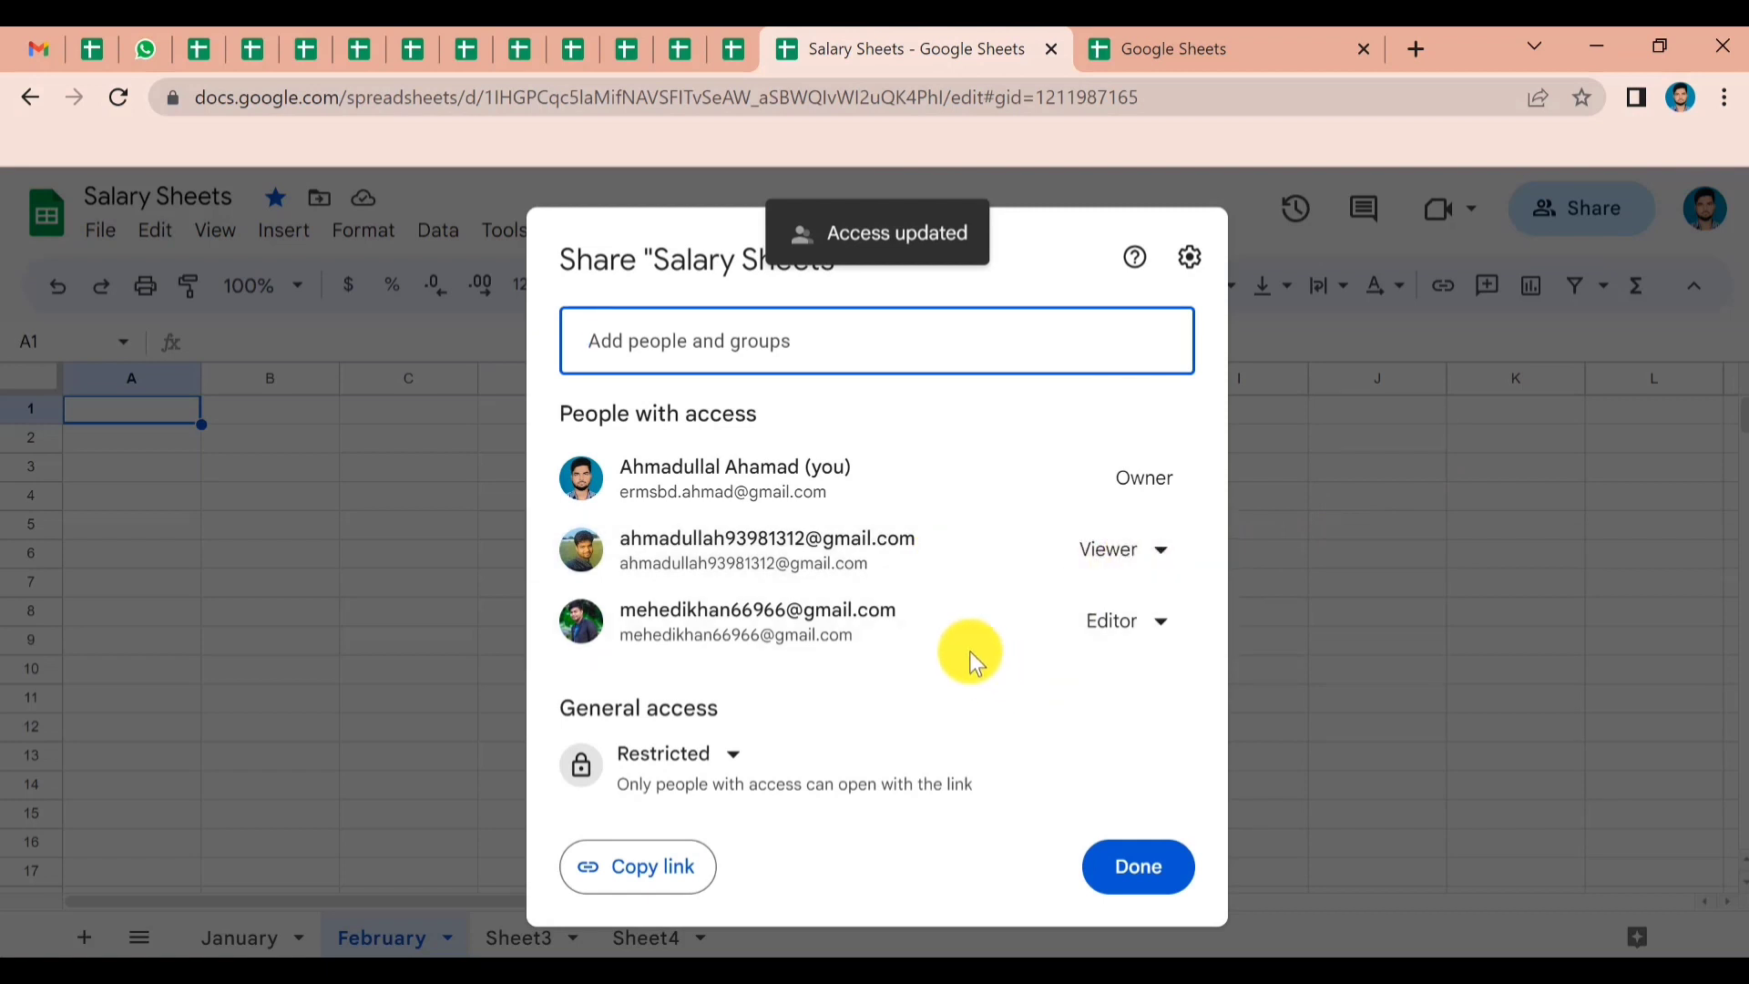
pyautogui.moveTo(997, 636)
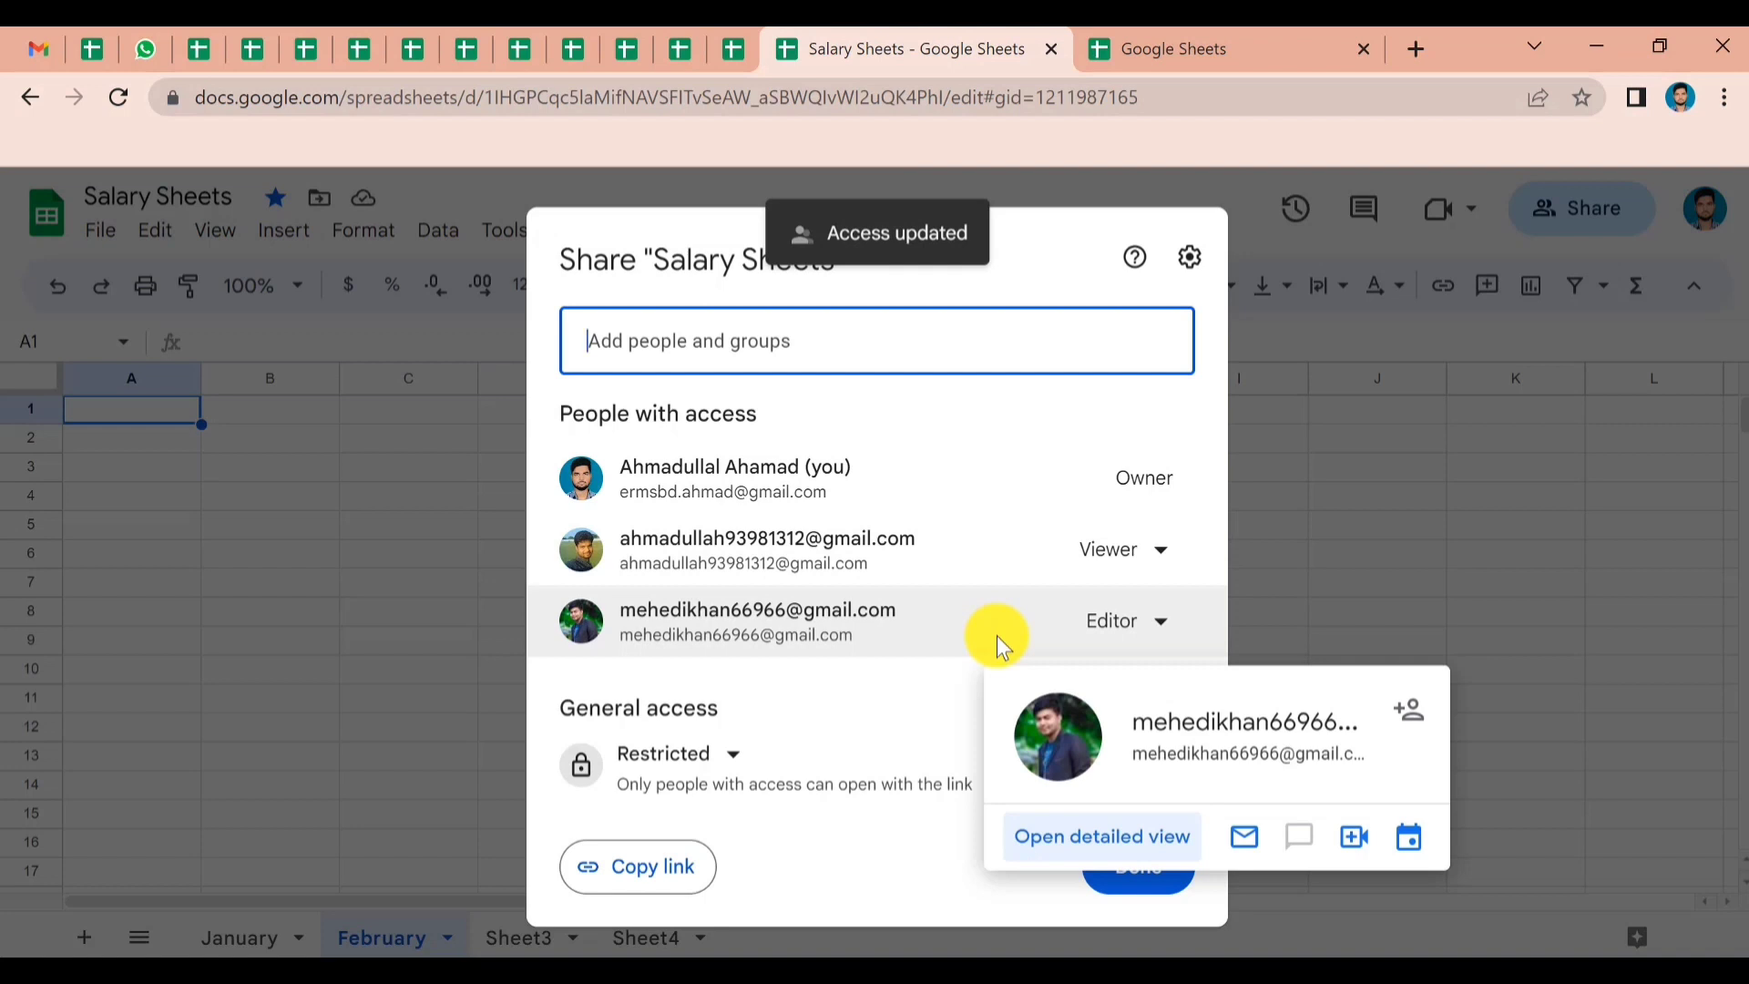
pyautogui.press('Escape')
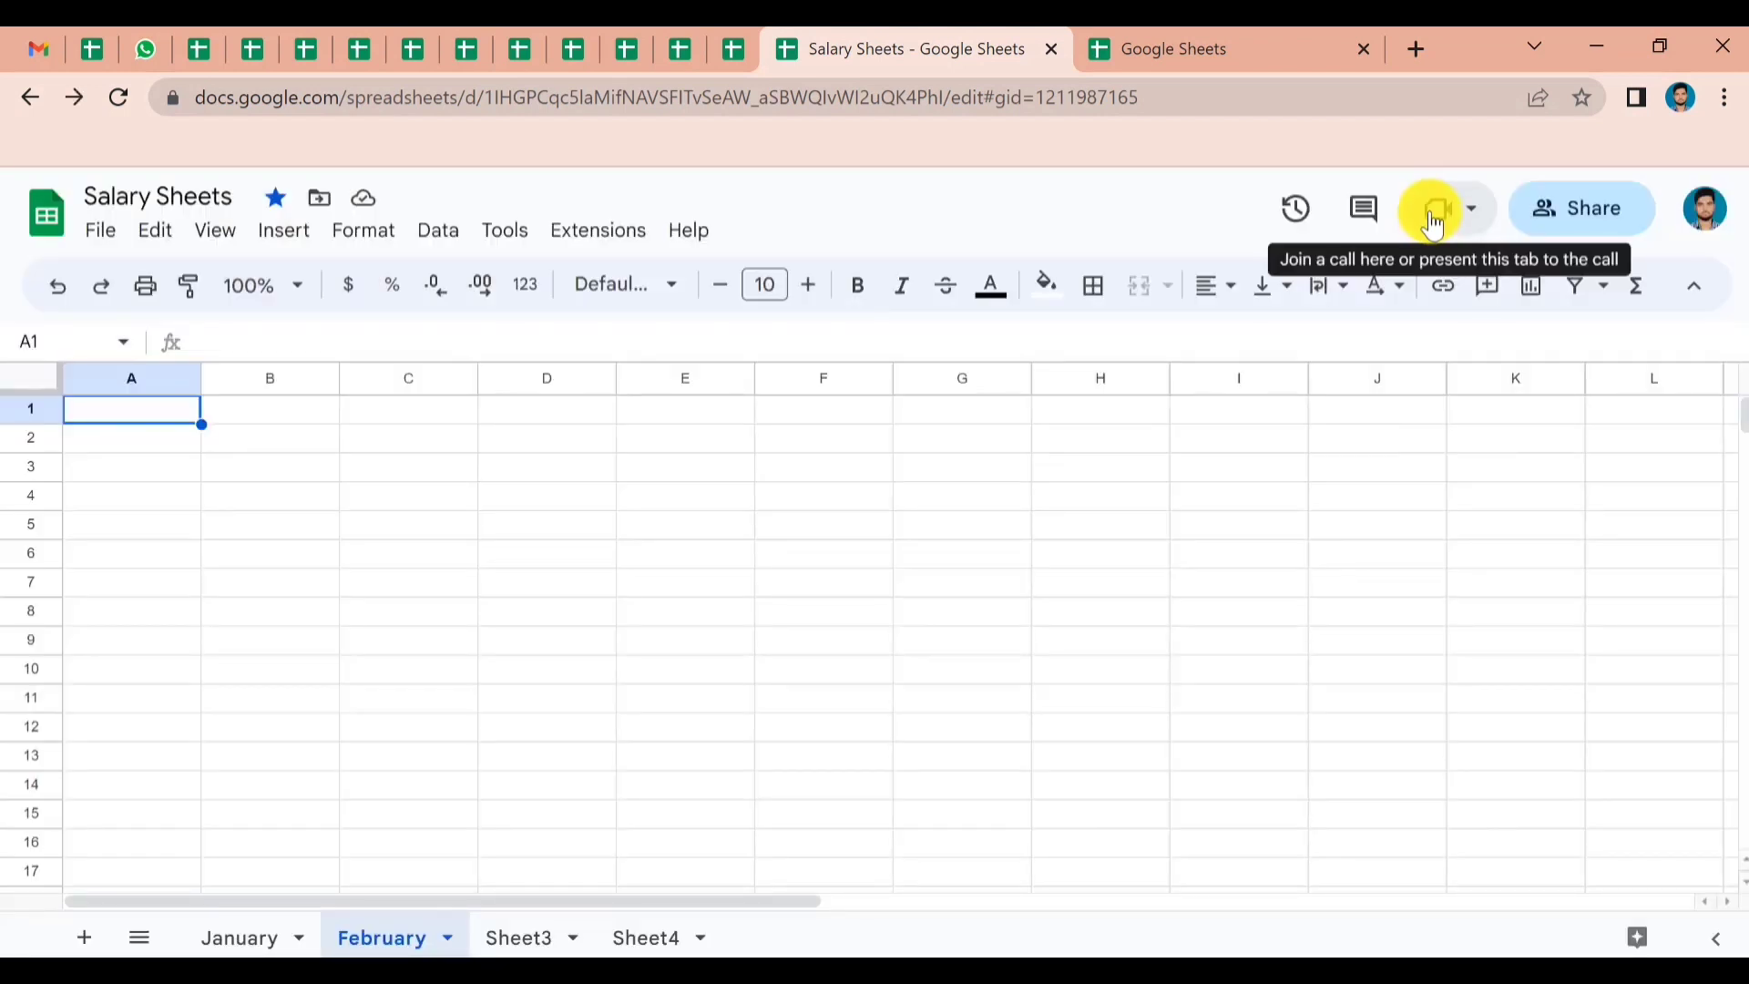